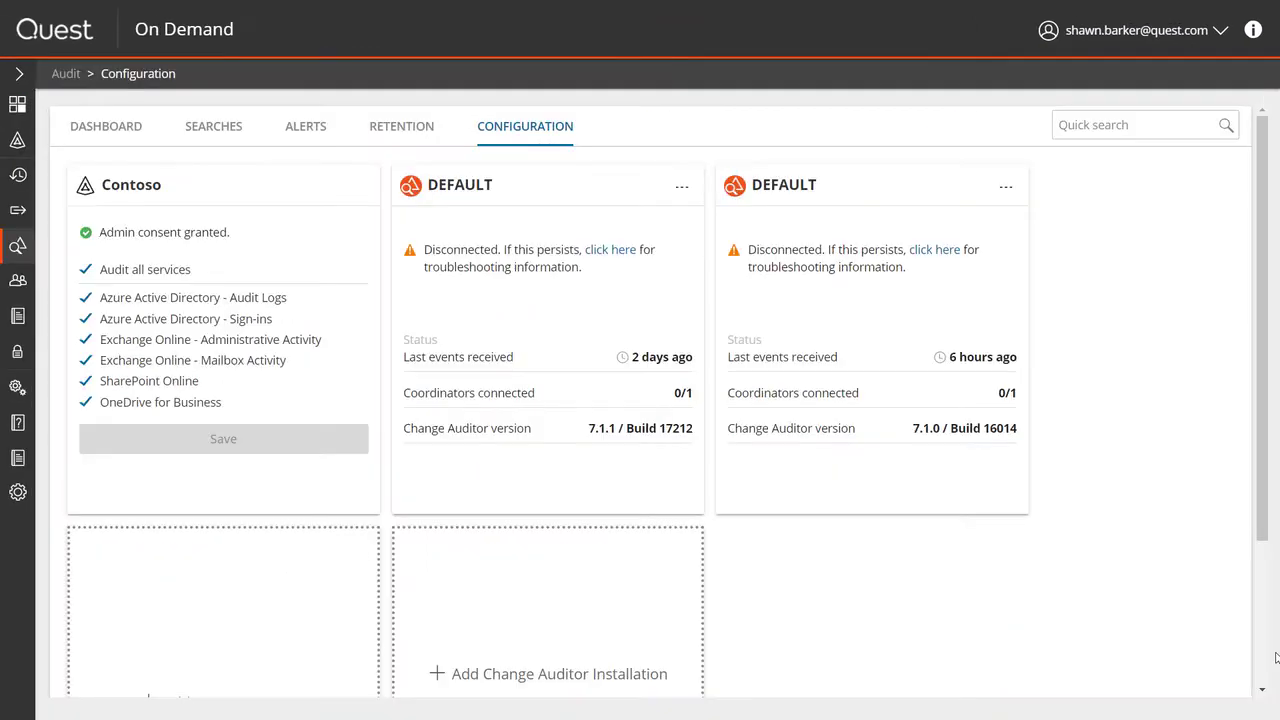
Scroll through the Configuration tiles showing the Contoso tenant's audited services and Change Auditor installations
scroll(1220, 528, down, 2)
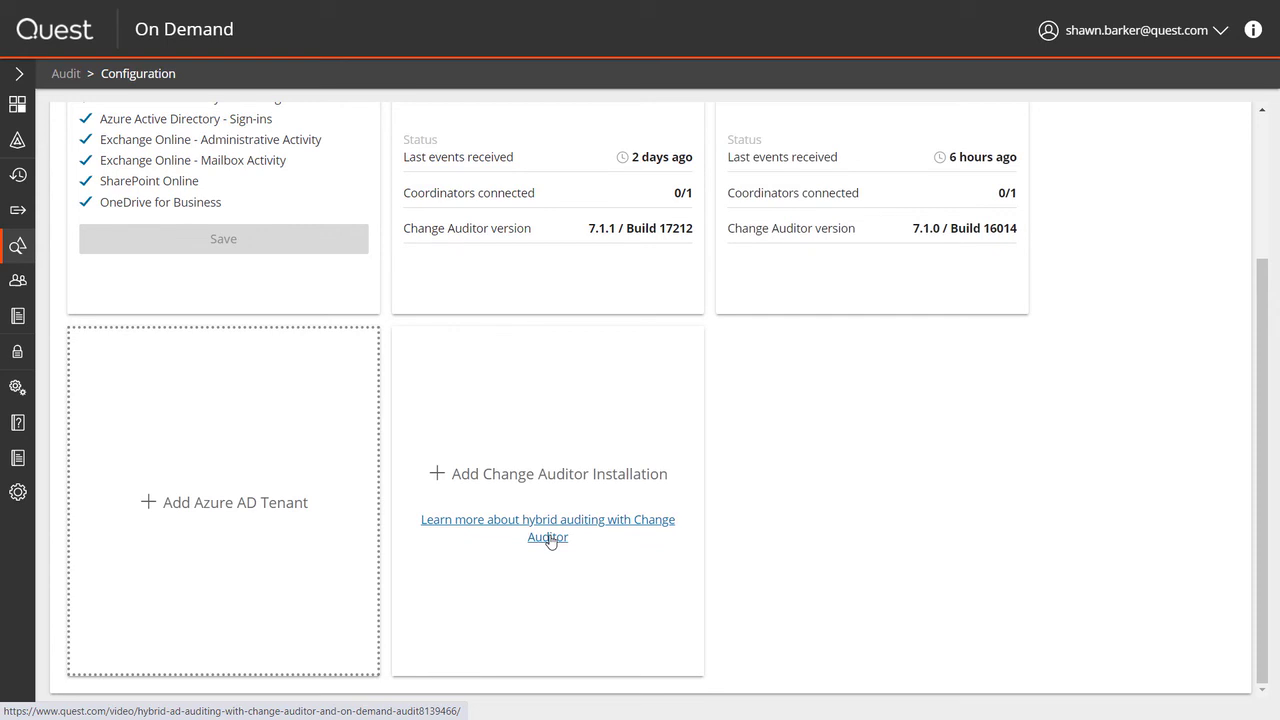
scroll(548, 541, up, 2)
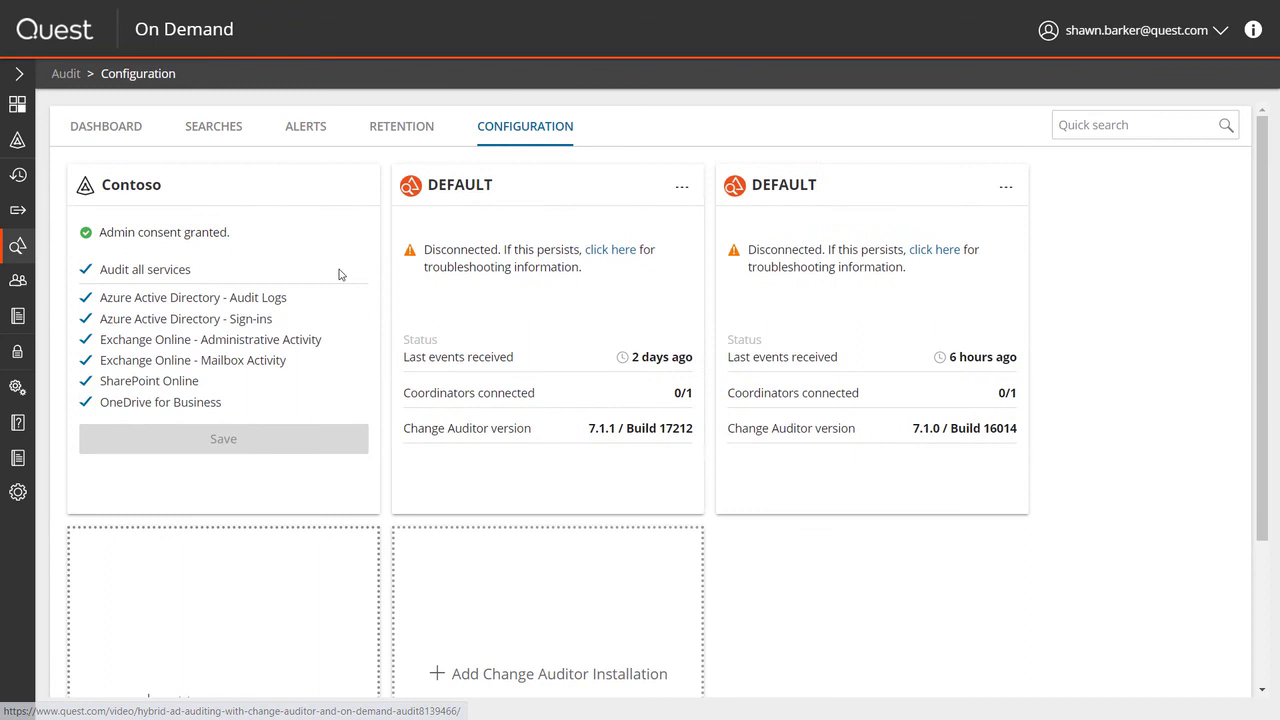
Edit the saved authentication activity search so Time Detected covers 14 days
click(199, 133)
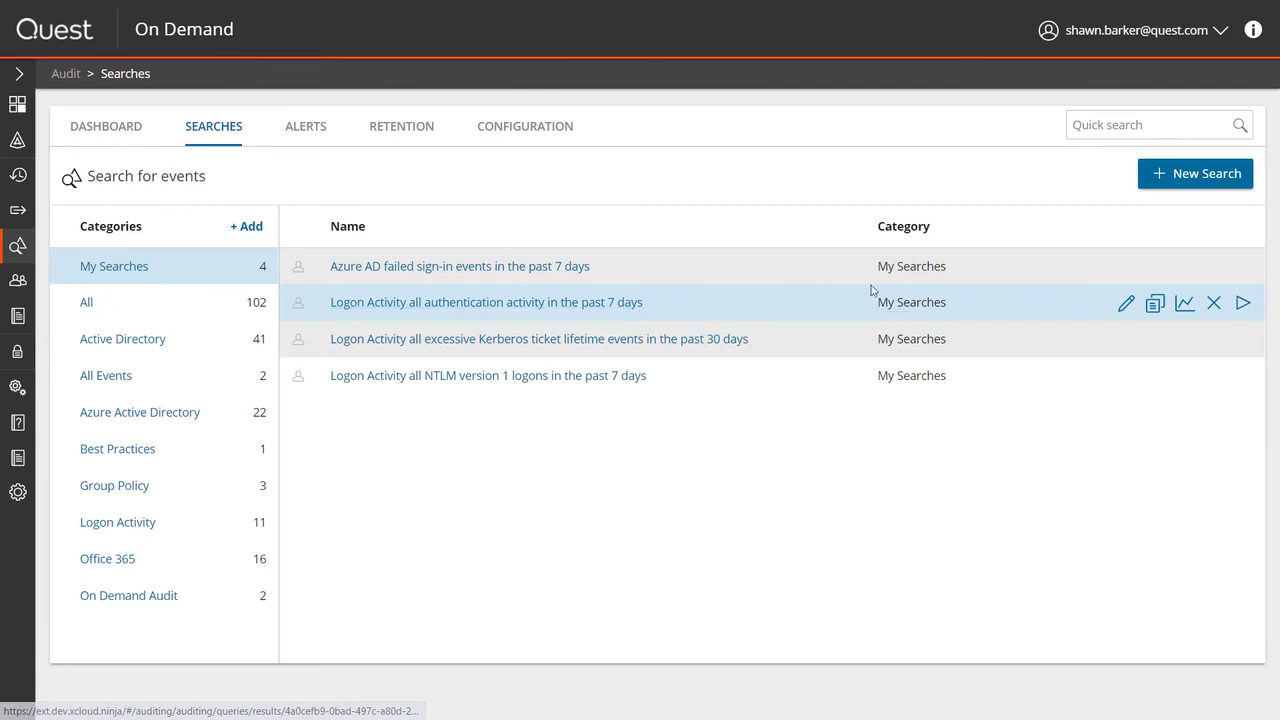
click(1125, 305)
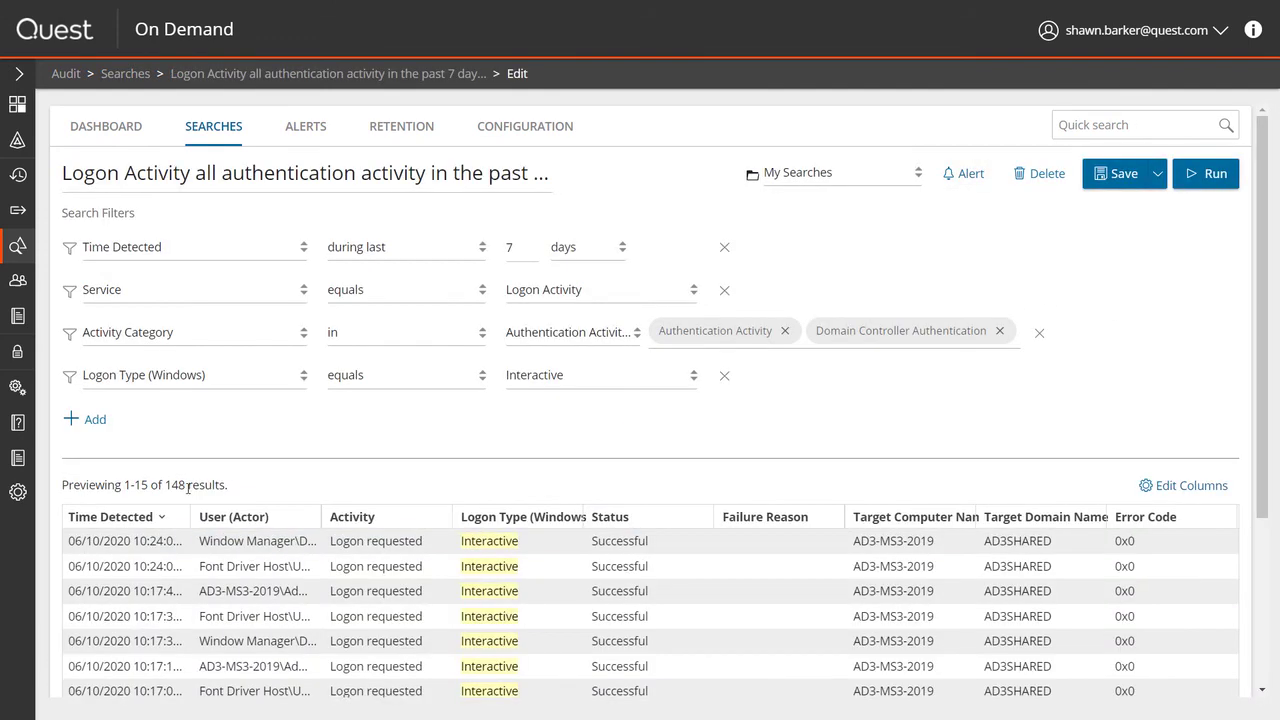
click(530, 246)
text(14)
Run the widened search (305 results) and view details of the failed 4:04:59 logon
drag(183, 487, 164, 486)
click(1214, 174)
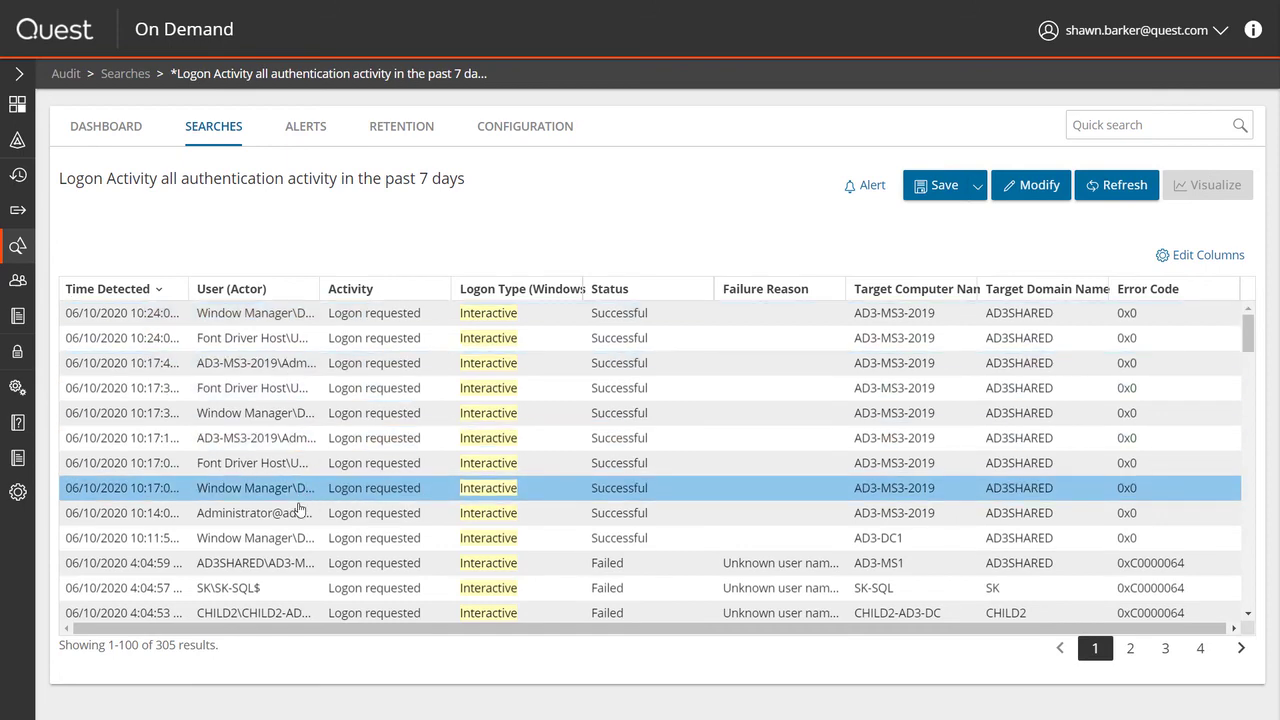
click(290, 565)
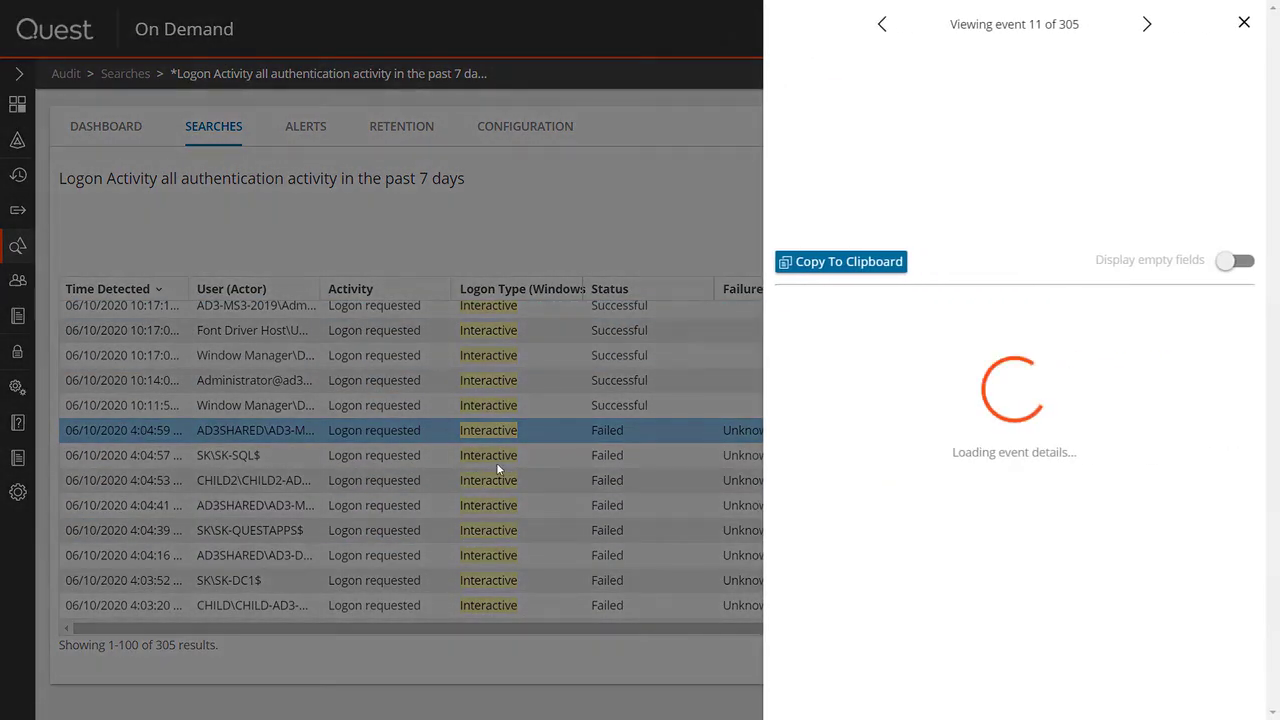
drag(936, 141, 923, 141)
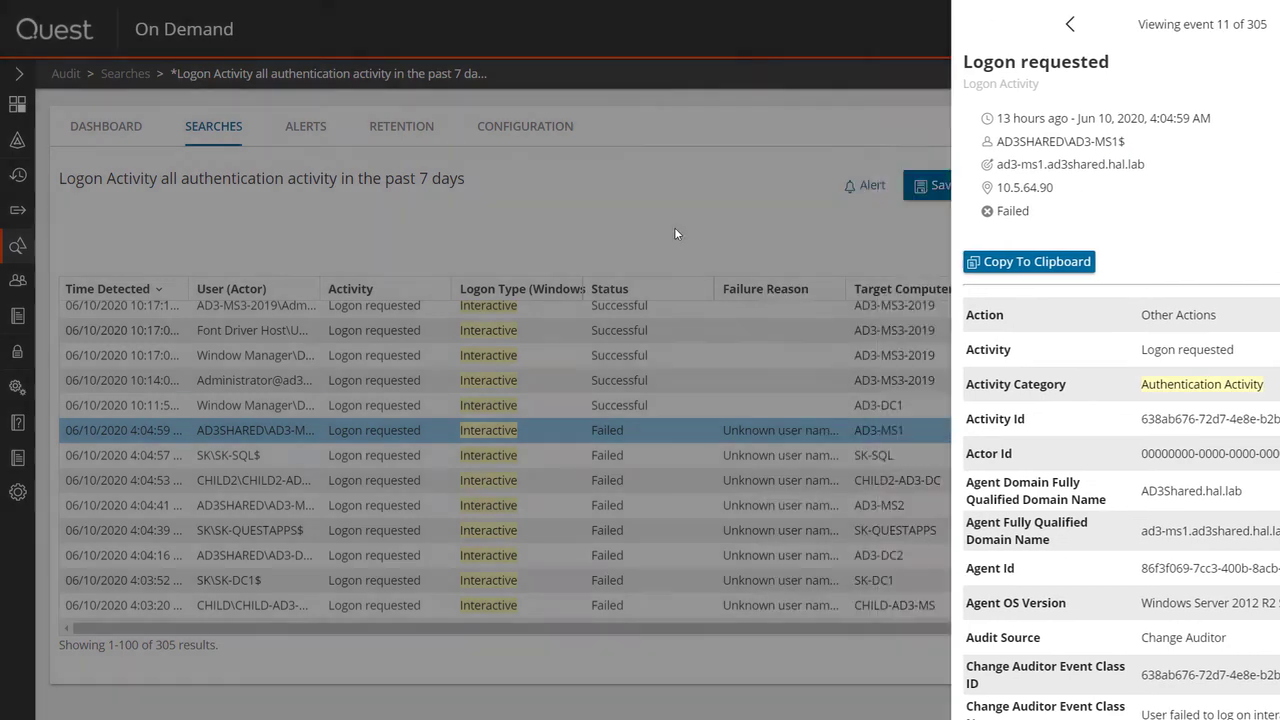
Add a User (Actor) 'does not contain $' filter and rerun the search, leaving 36 results
click(675, 227)
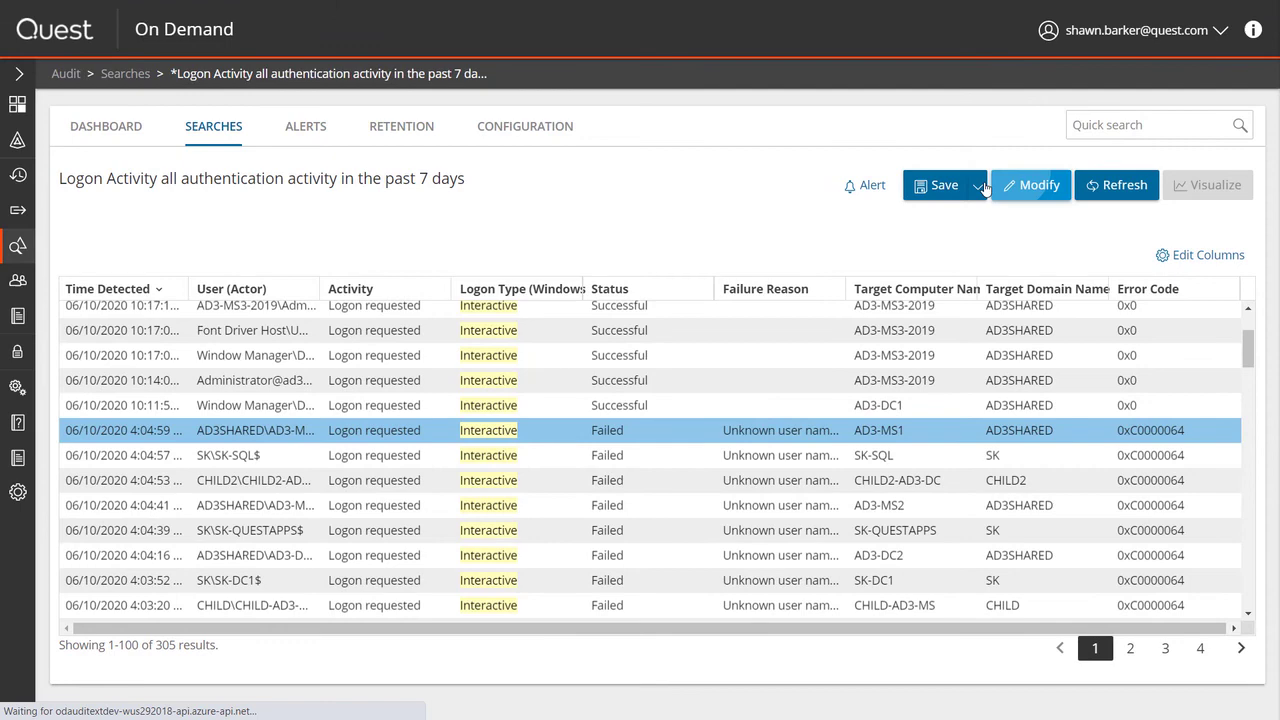
click(1030, 185)
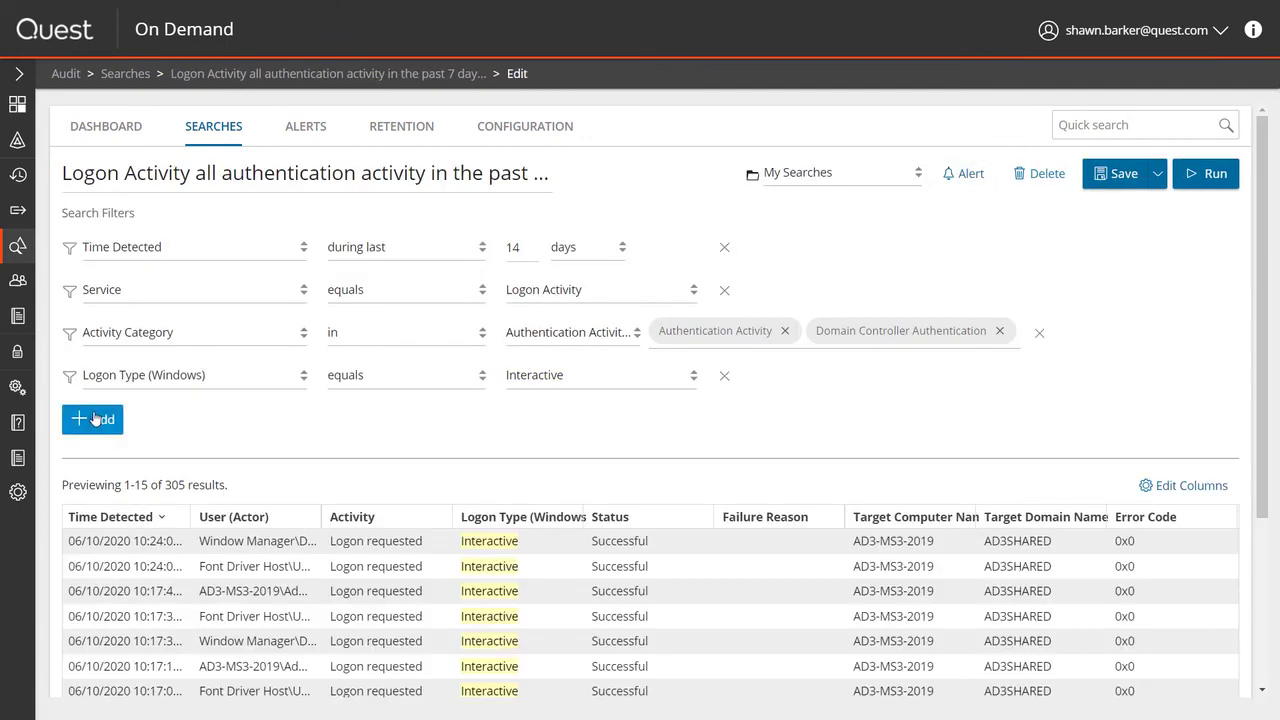
click(95, 419)
click(143, 428)
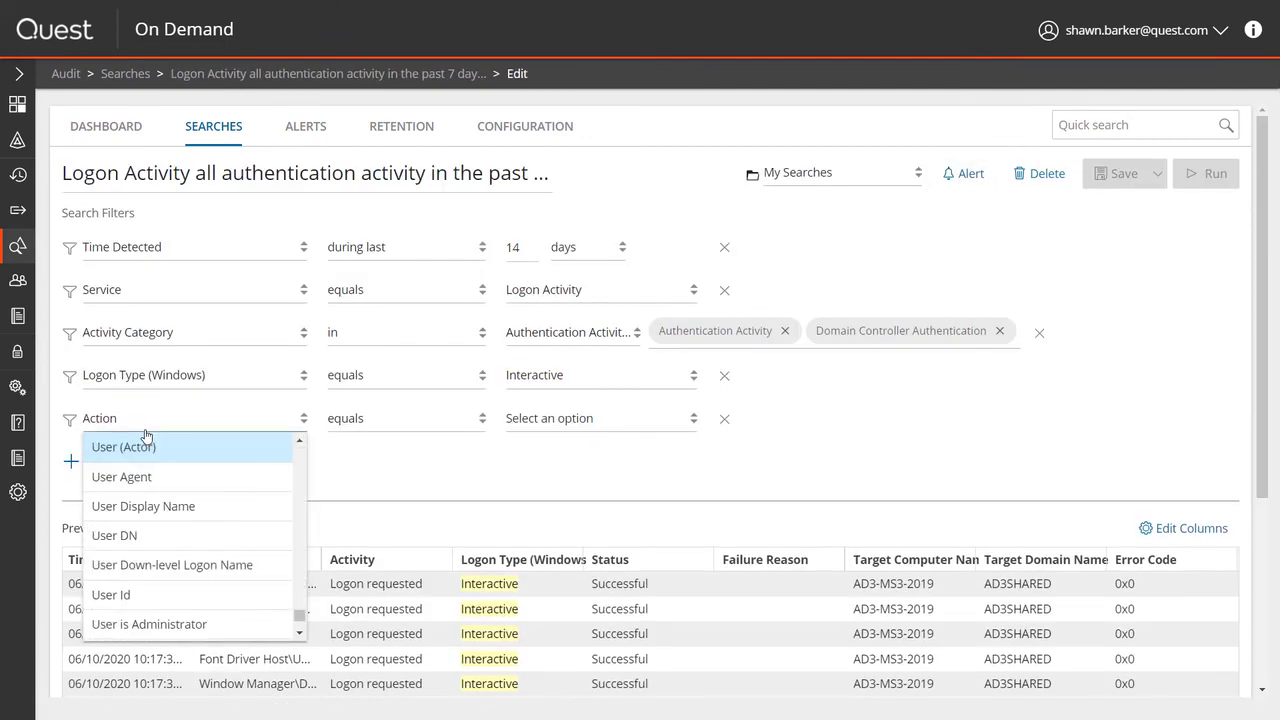
click(130, 452)
click(386, 428)
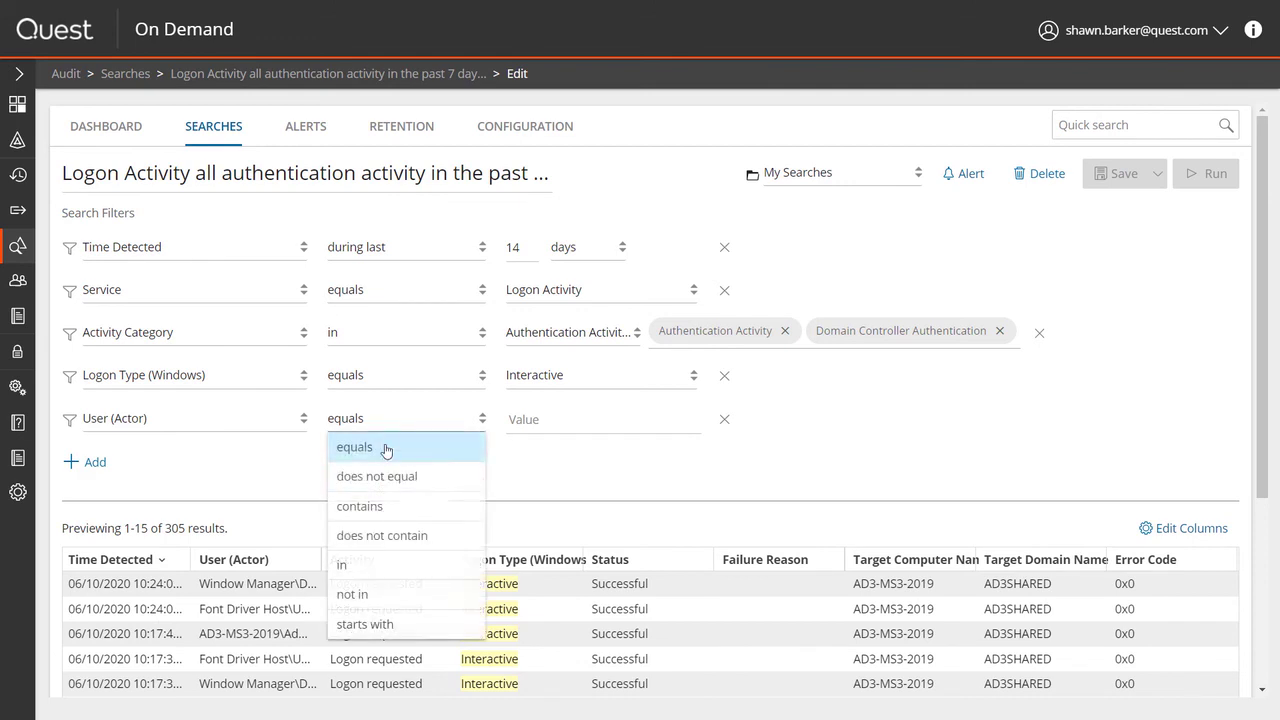
click(374, 536)
text($)
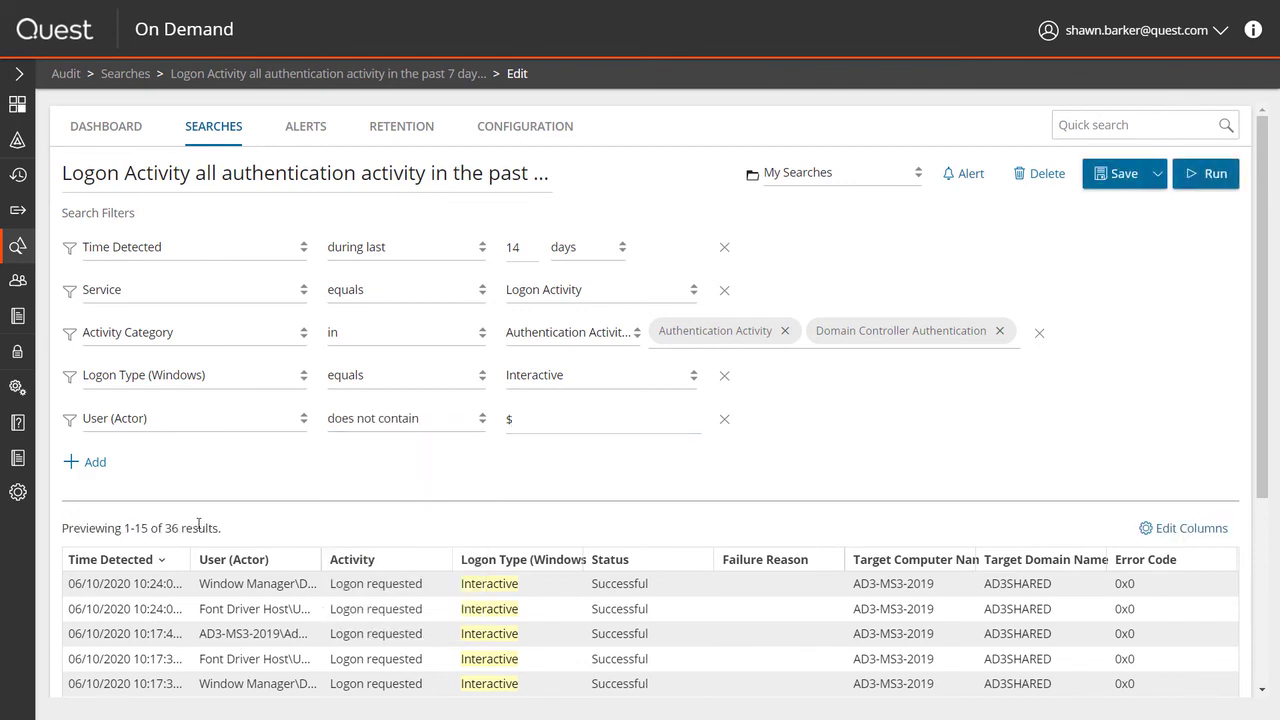
click(1219, 179)
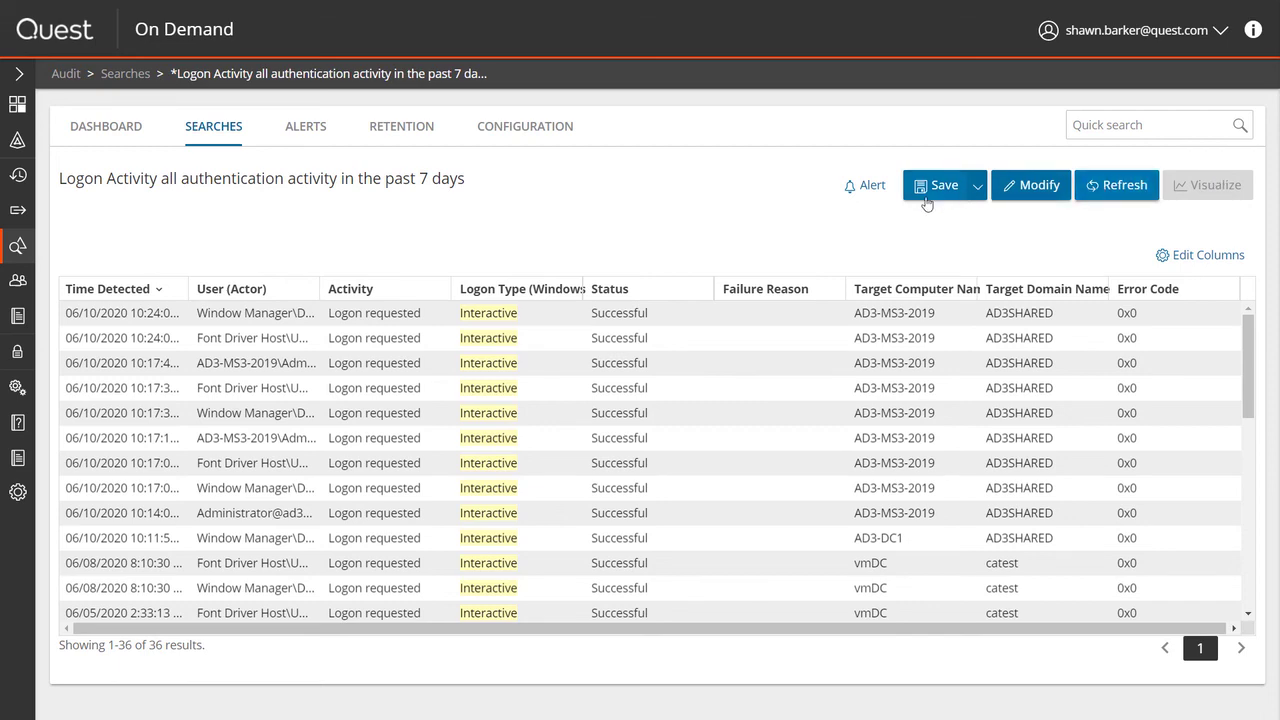
click(560, 314)
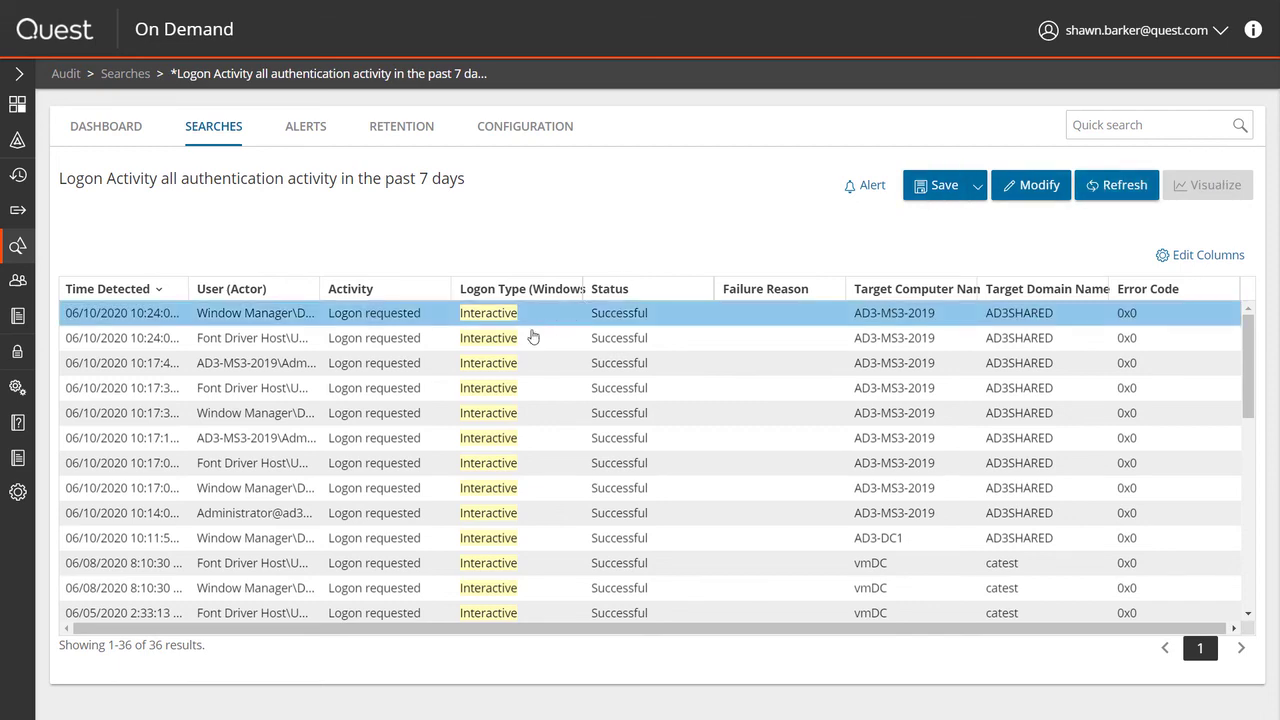
From the Administrator logon event's details, start a new search on its User (Actor) value
click(297, 512)
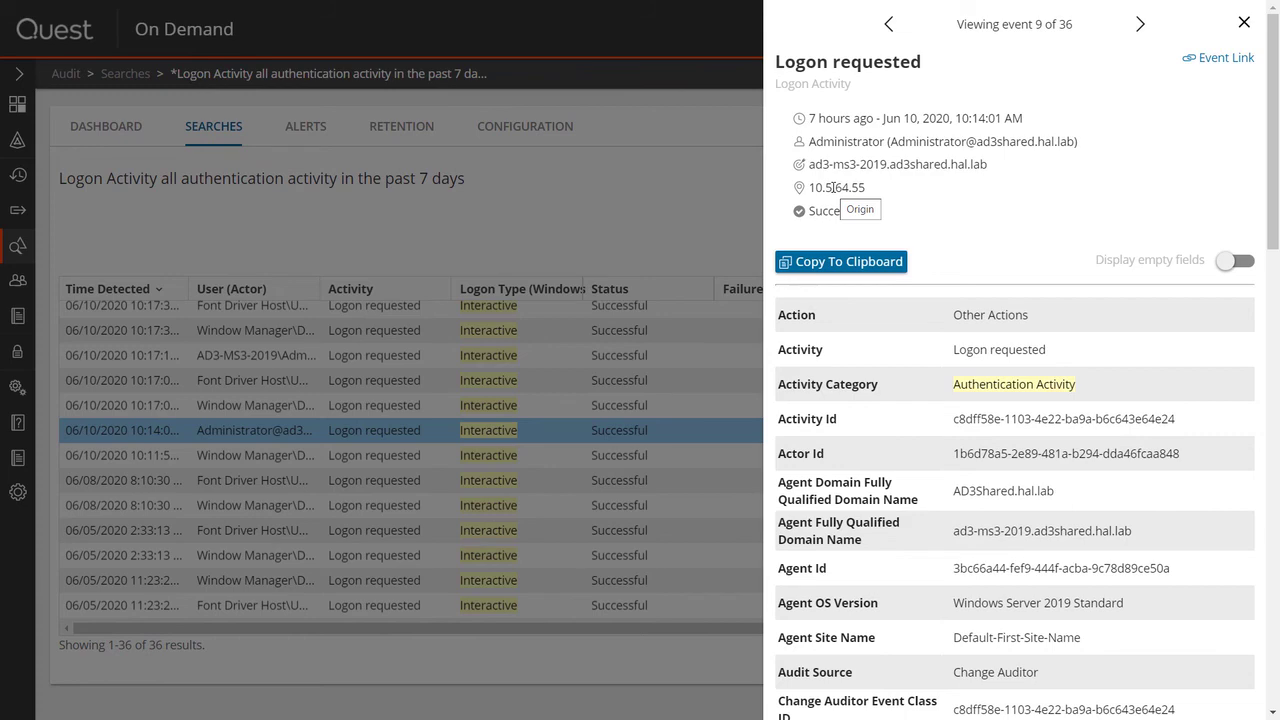
scroll(946, 345, down, 10)
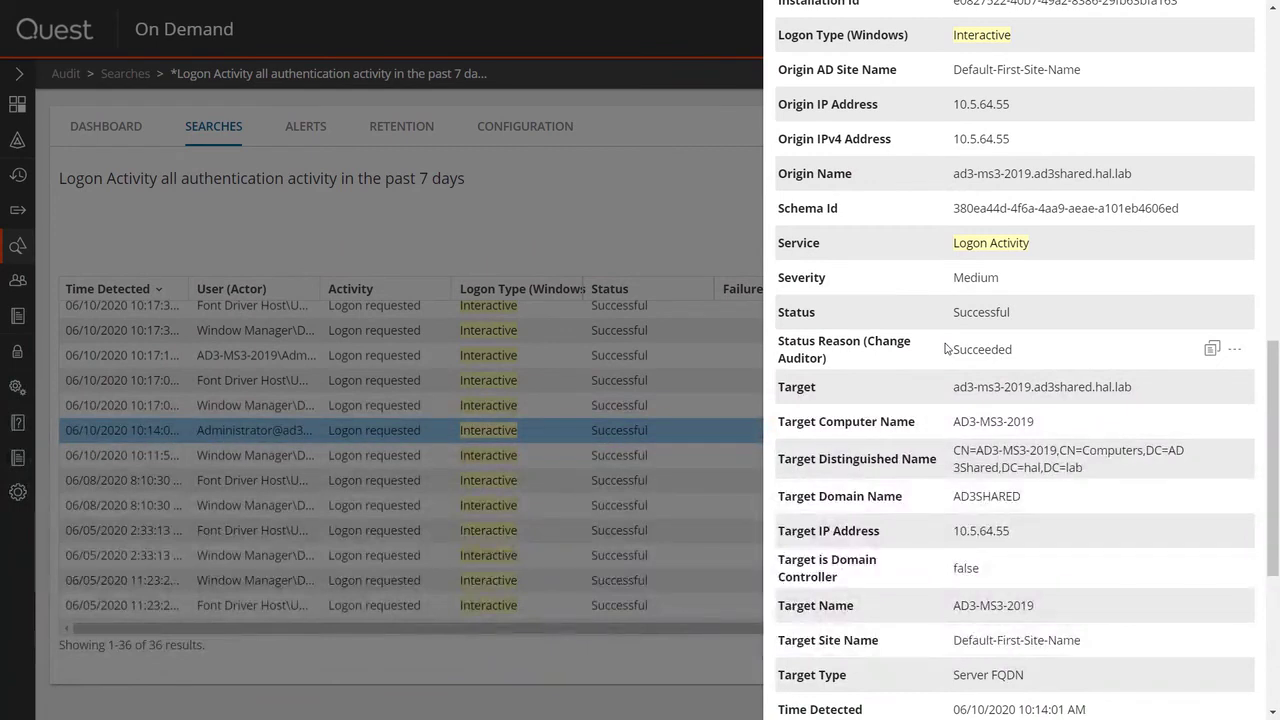
scroll(946, 345, down, 3)
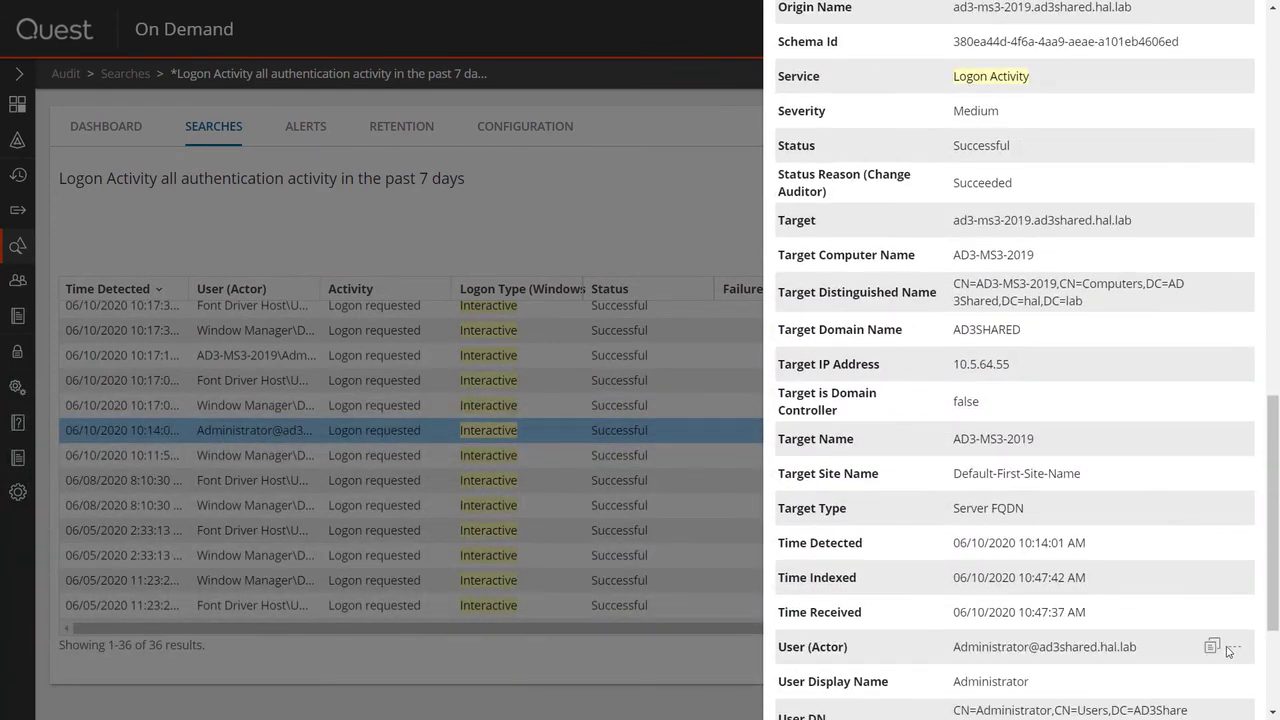
click(1232, 649)
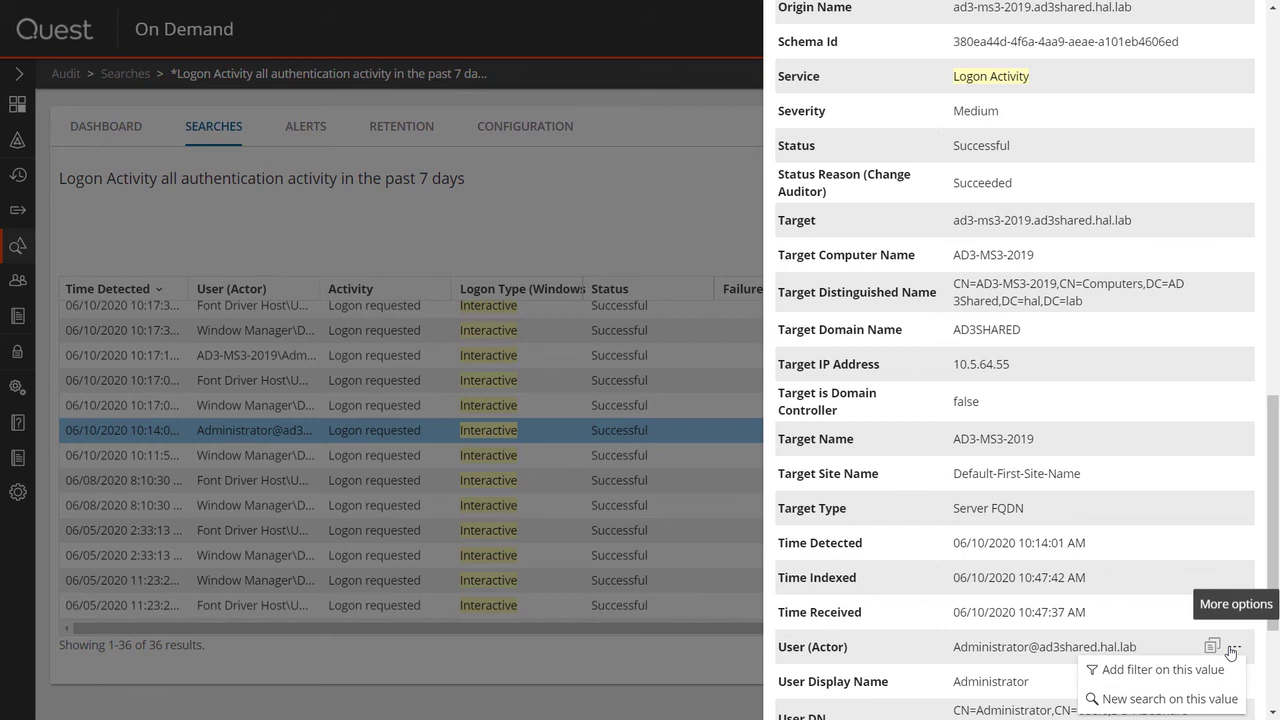
click(1160, 698)
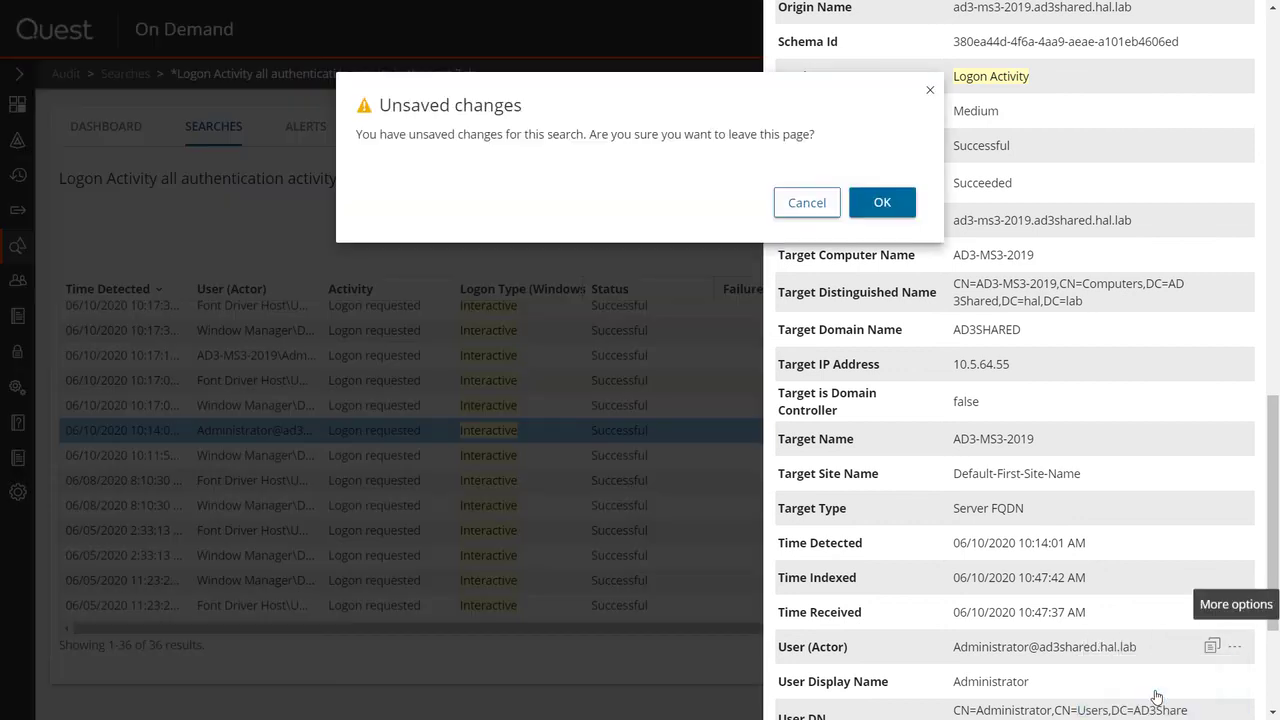
Discard unsaved changes, add a Service 'not in' Logon Activity filter, and run it (47 results)
click(895, 212)
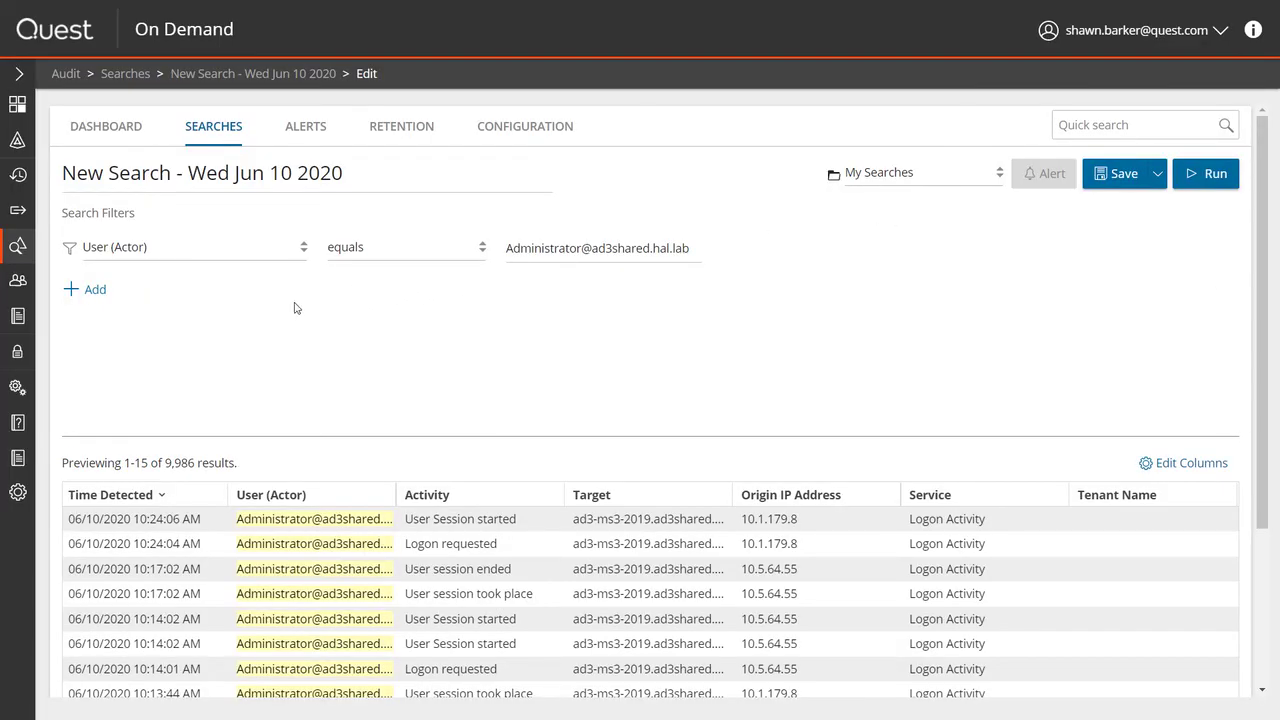
click(92, 289)
click(149, 299)
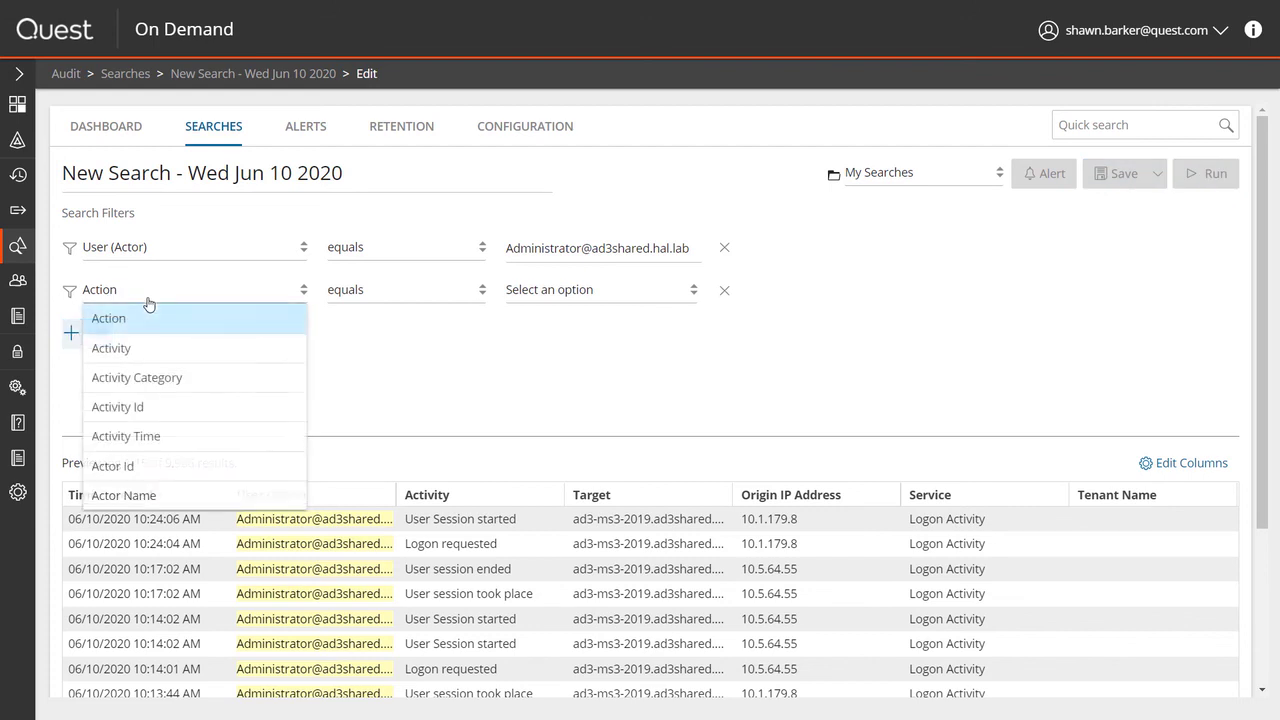
key(s)
click(145, 320)
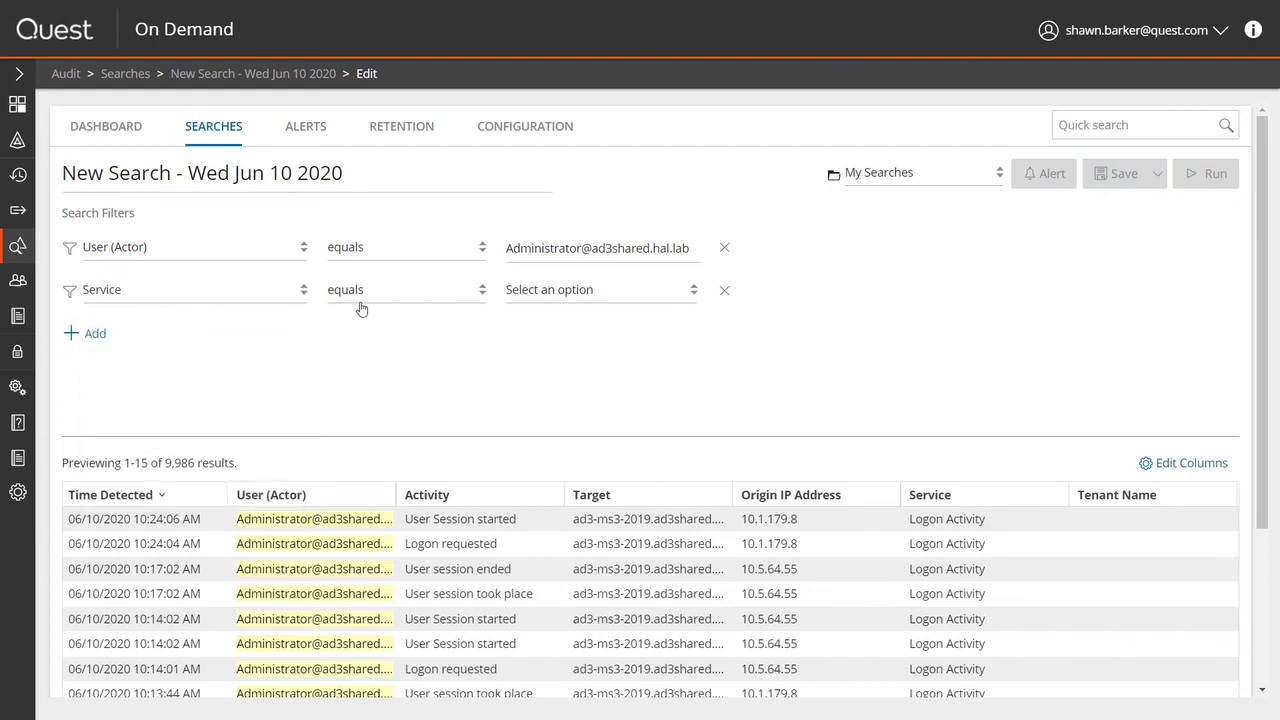
click(366, 295)
click(367, 408)
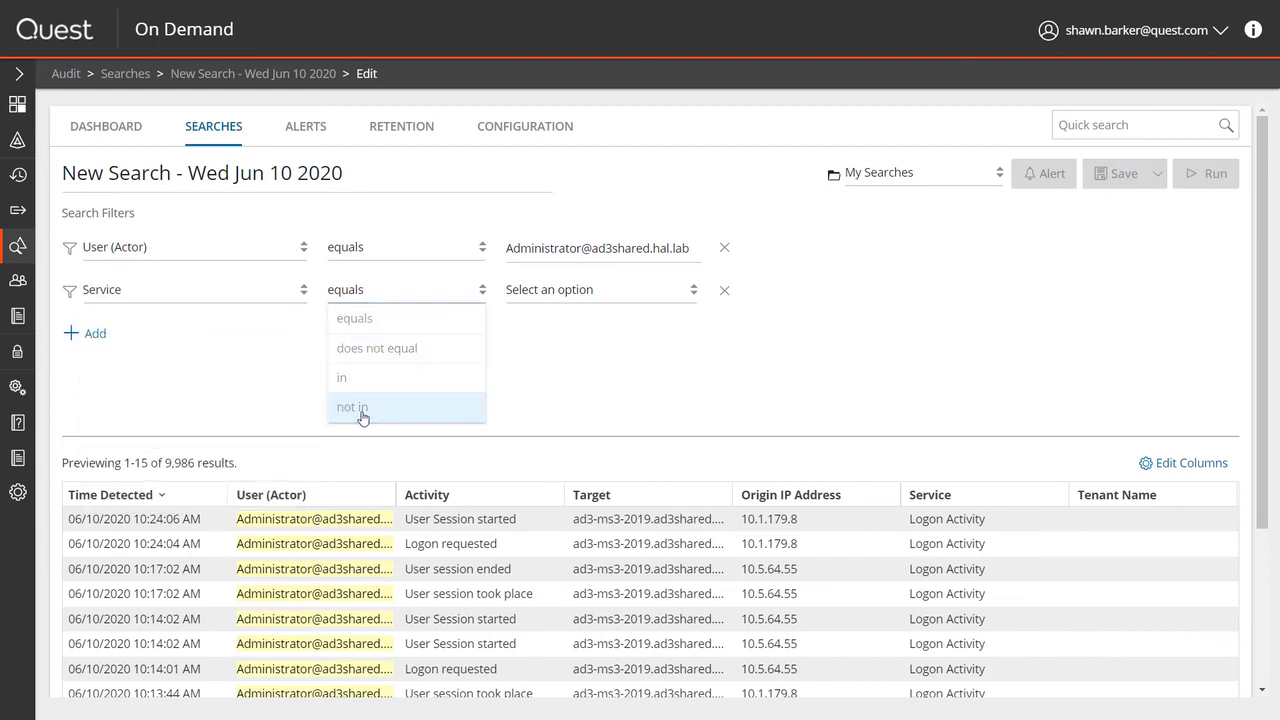
click(551, 291)
click(536, 435)
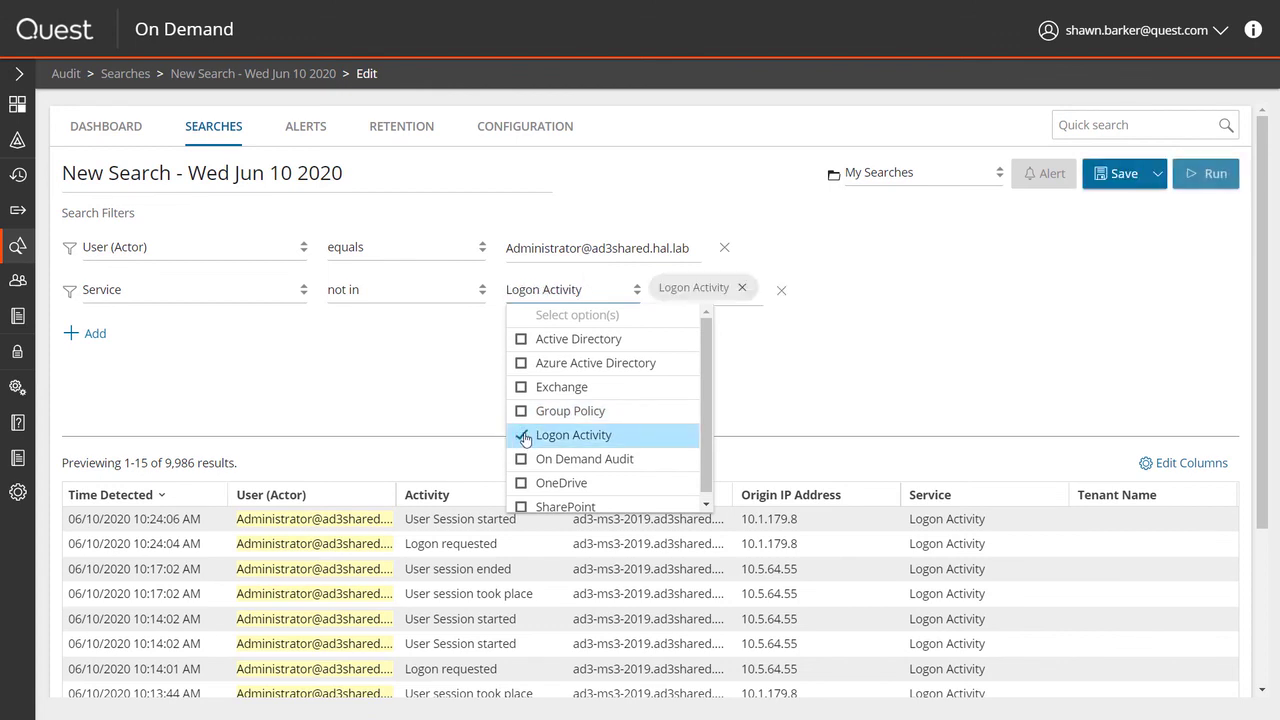
click(345, 404)
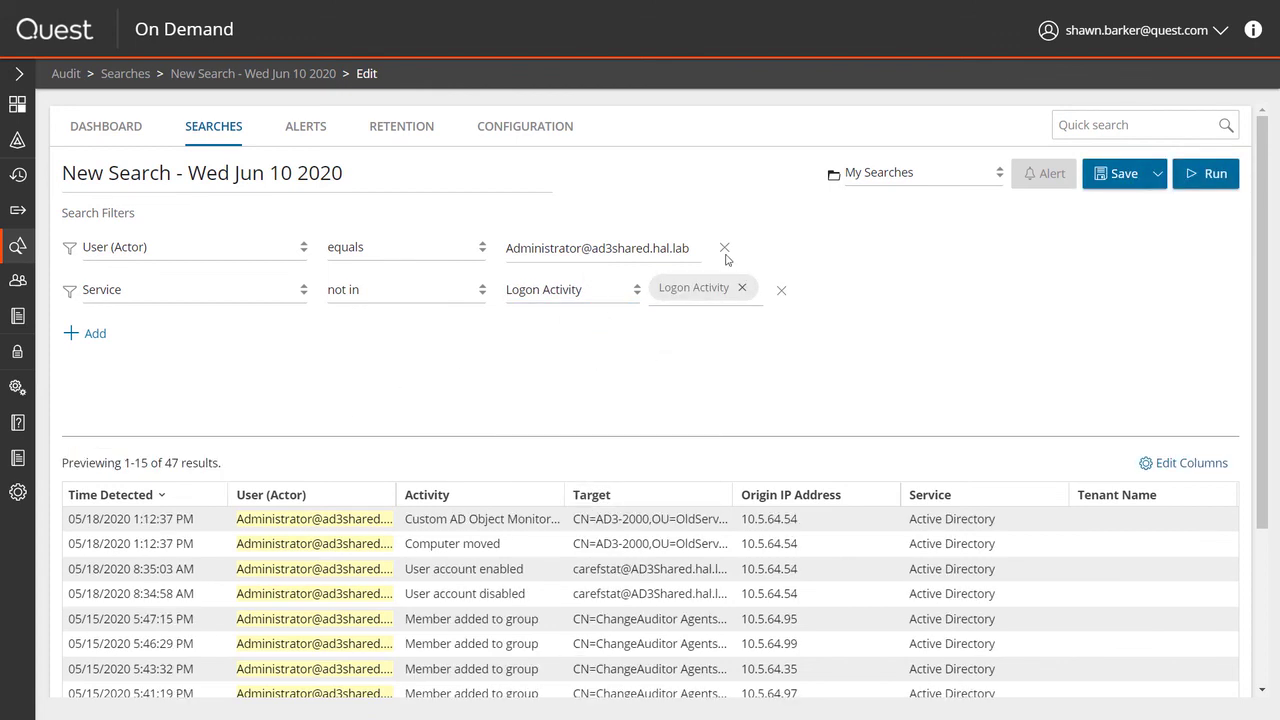
click(1180, 175)
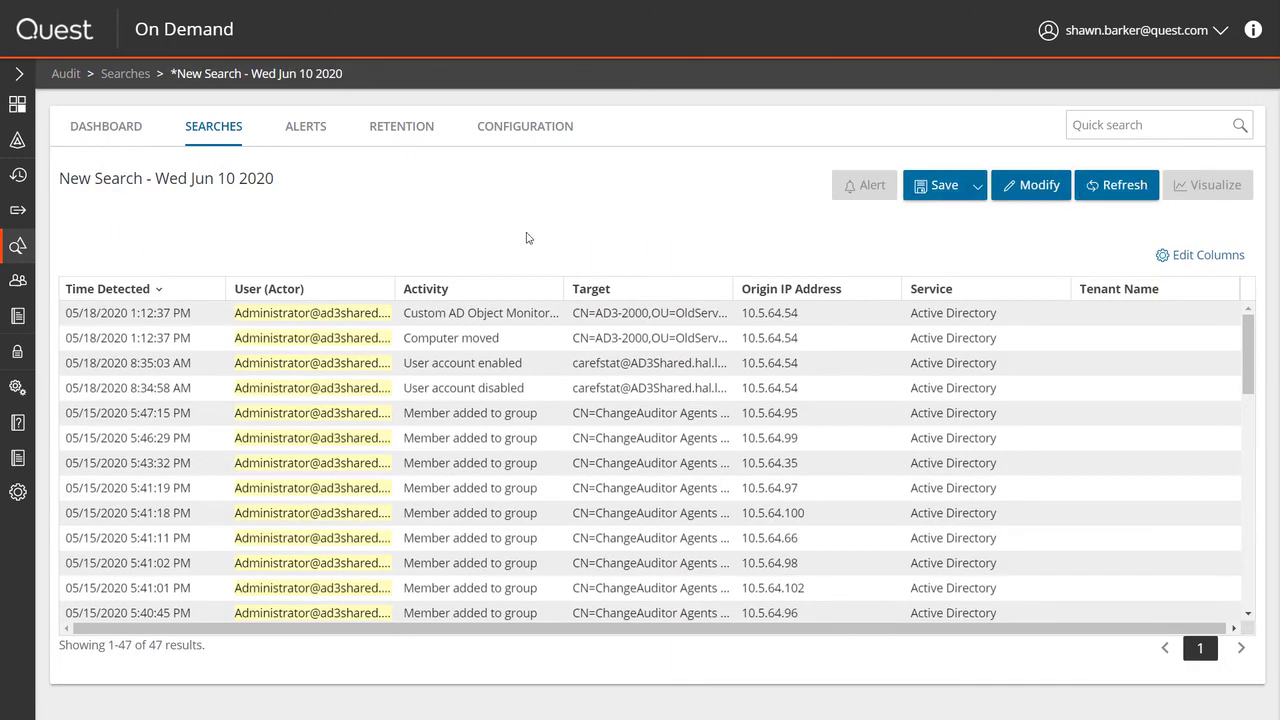
Review the Computer moved event's details, then return to the saved searches list
click(339, 342)
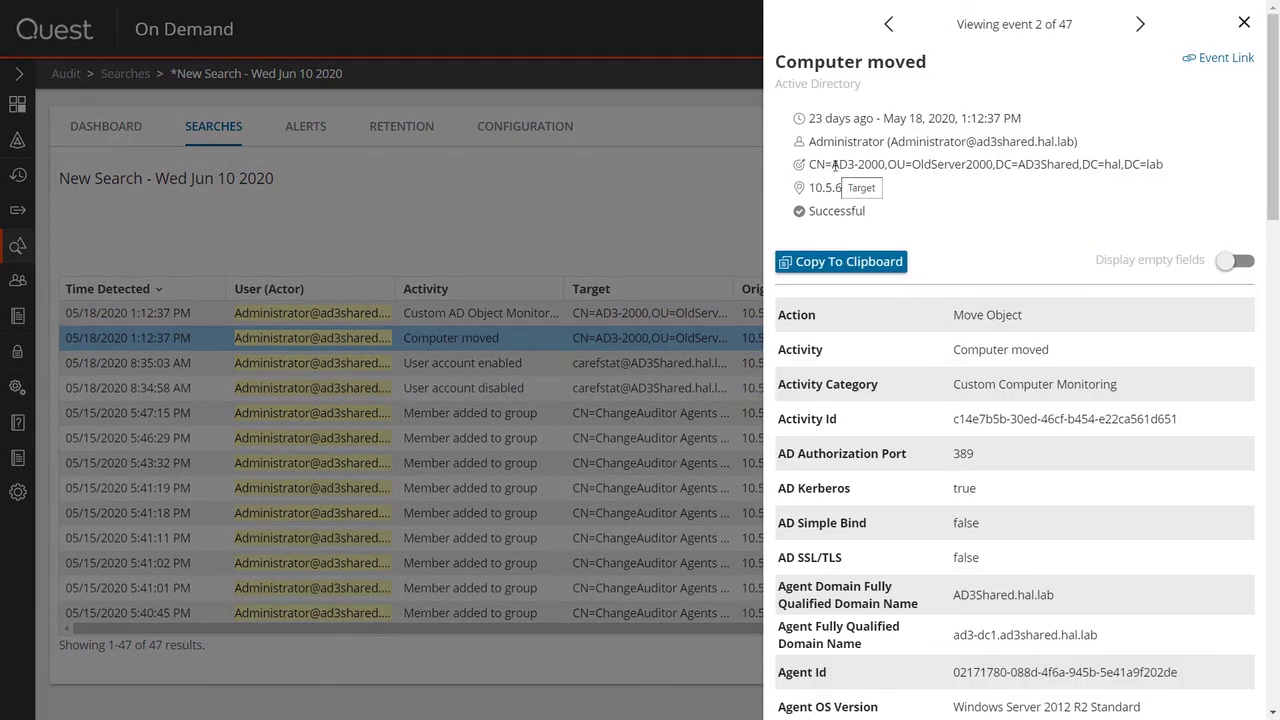
drag(1272, 150, 1252, 266)
scroll(1252, 266, down, 5)
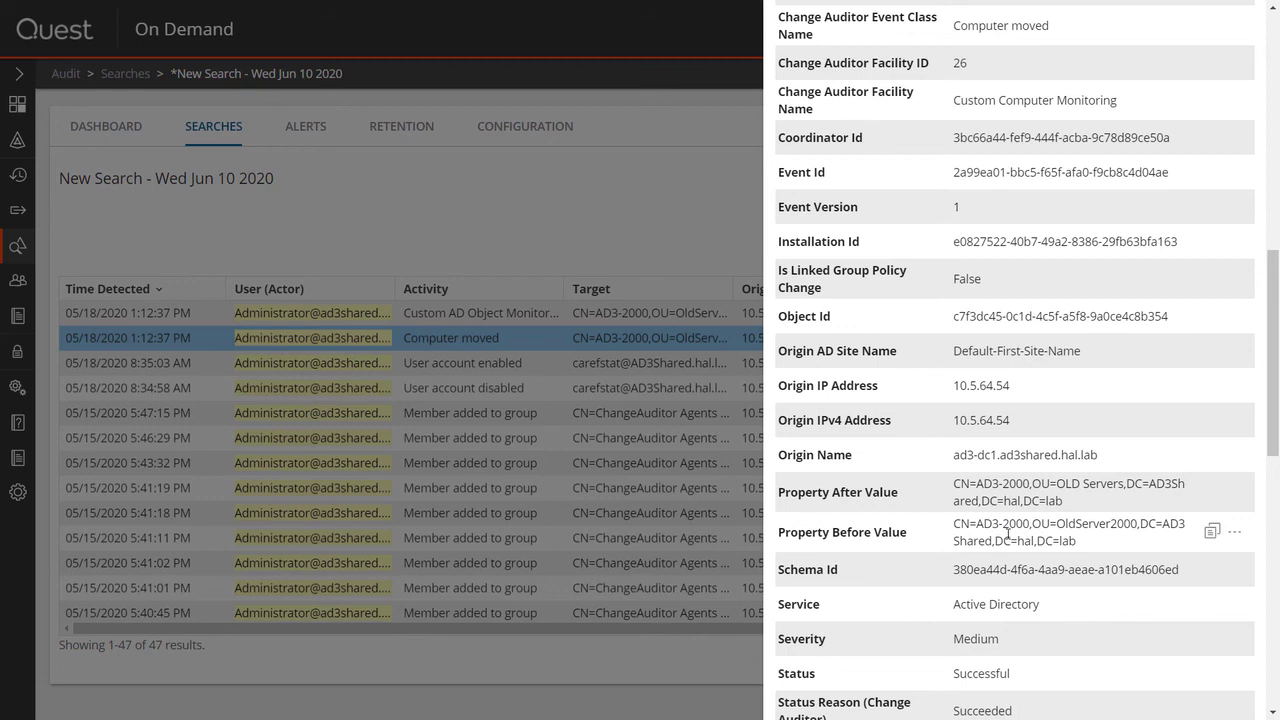
click(125, 73)
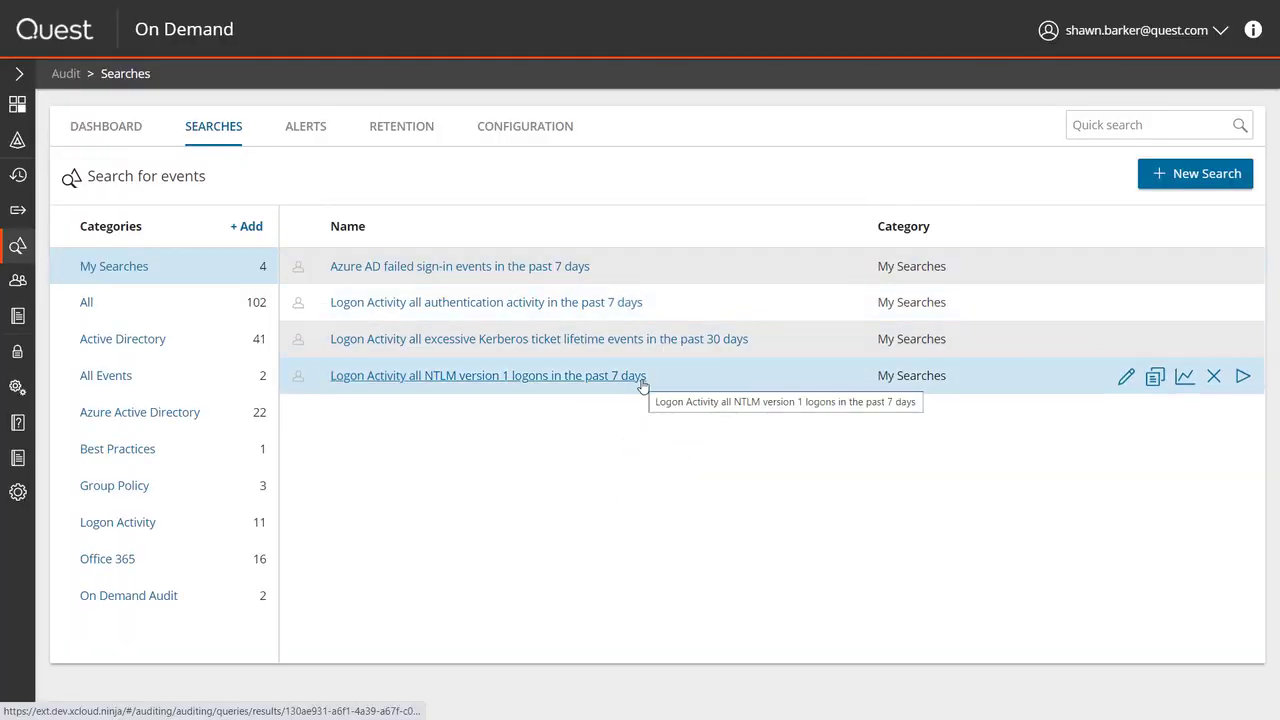
Run the NTLM version 1 logons search (122 results) and open User (Actor) options on a 2:20:57 PM event
click(1243, 376)
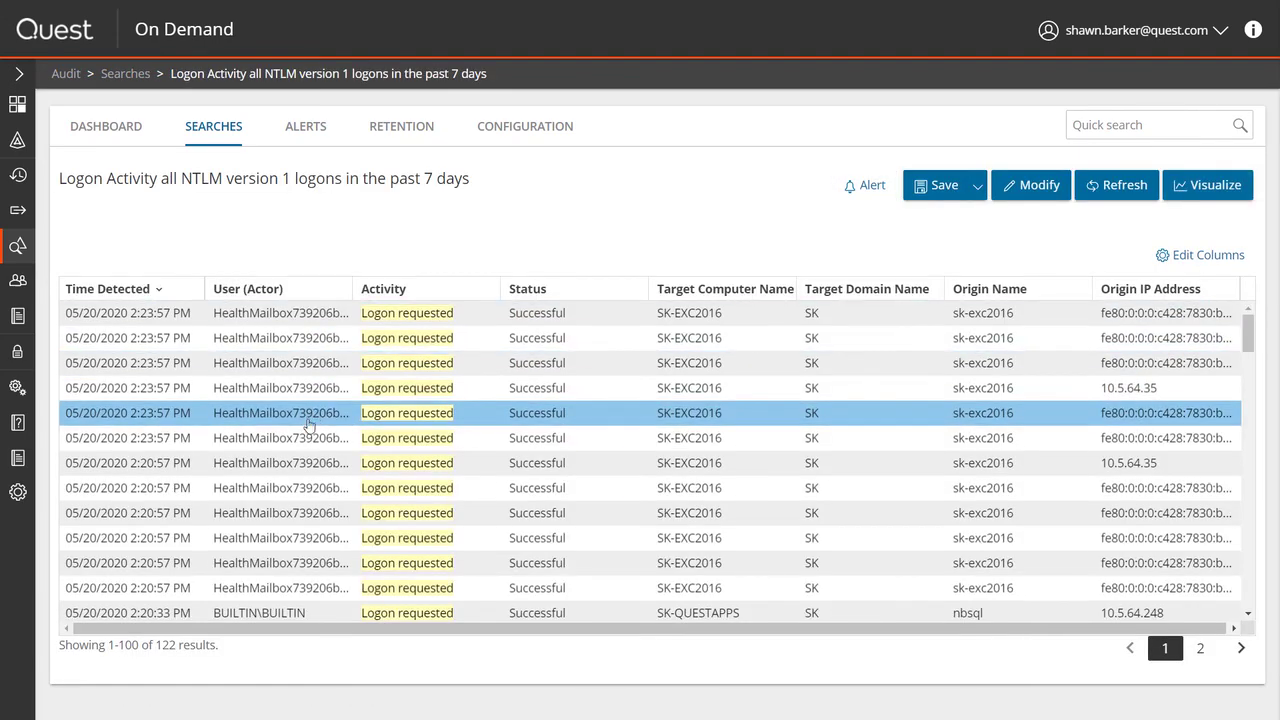
click(293, 468)
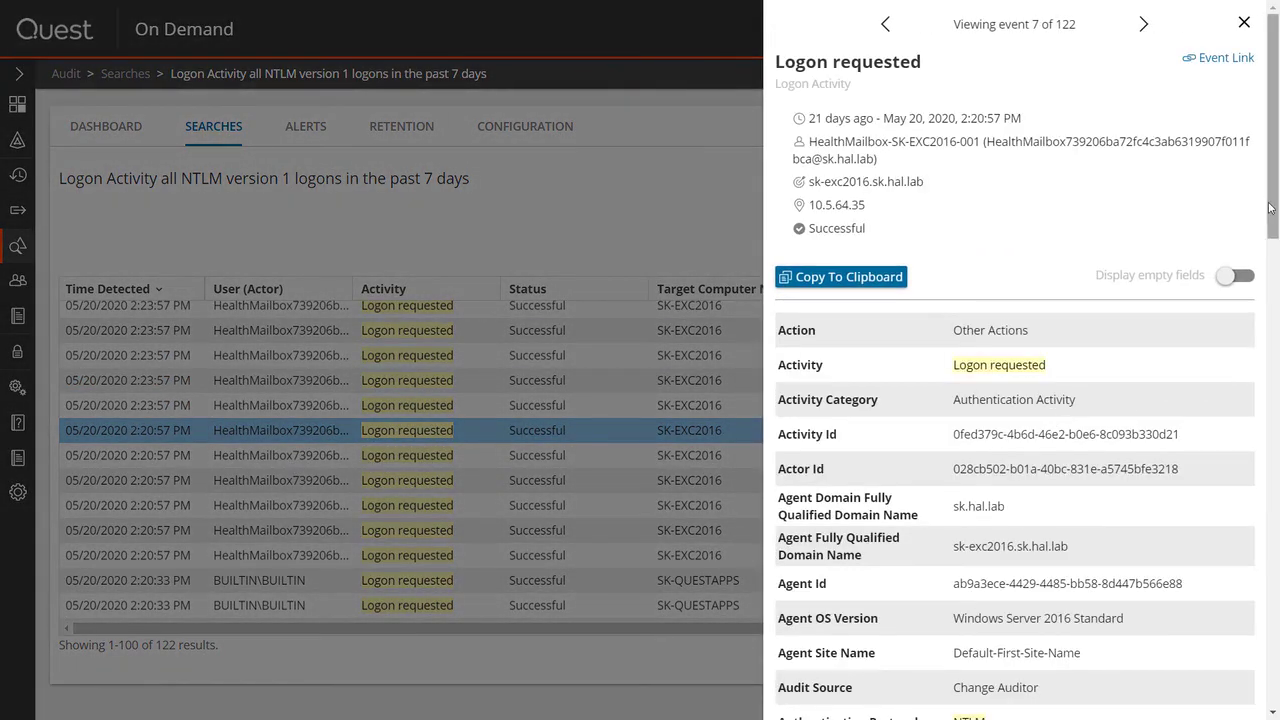
drag(1271, 222, 1266, 619)
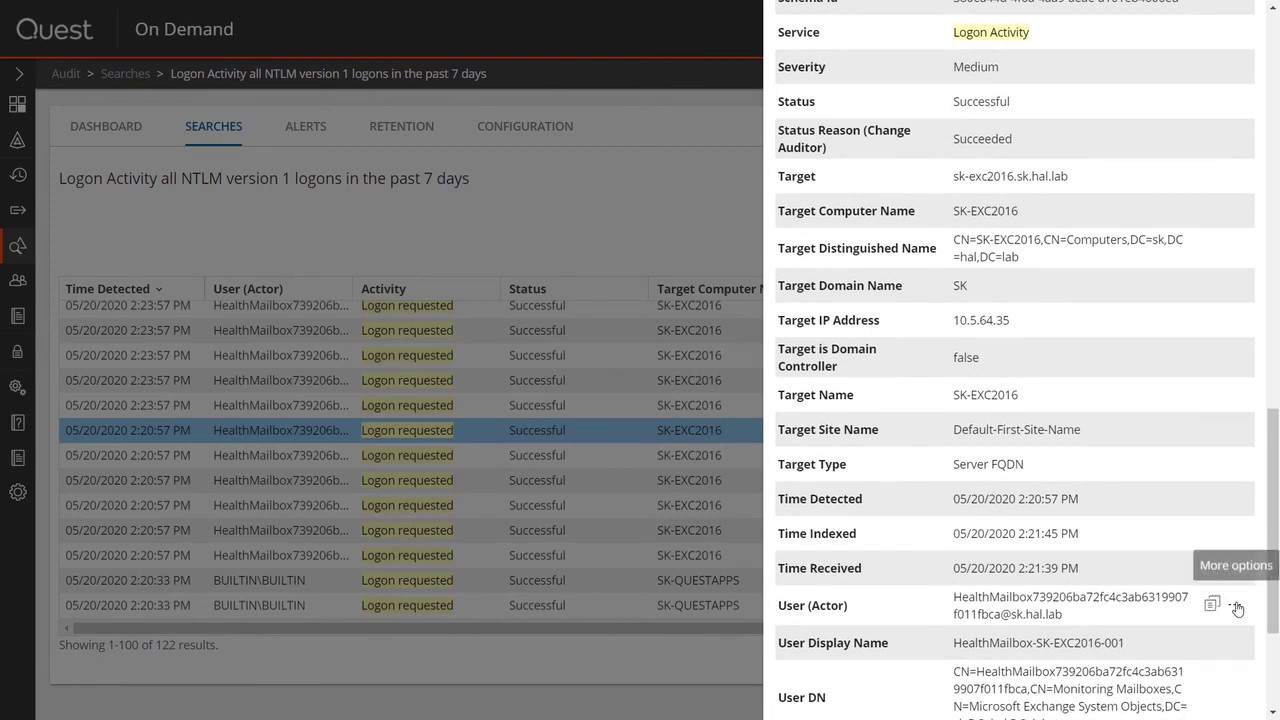
click(1233, 606)
Filter the NTLM v1 search to User (Actor) not containing HealthMailbox and run it, leaving 2 results
click(1224, 627)
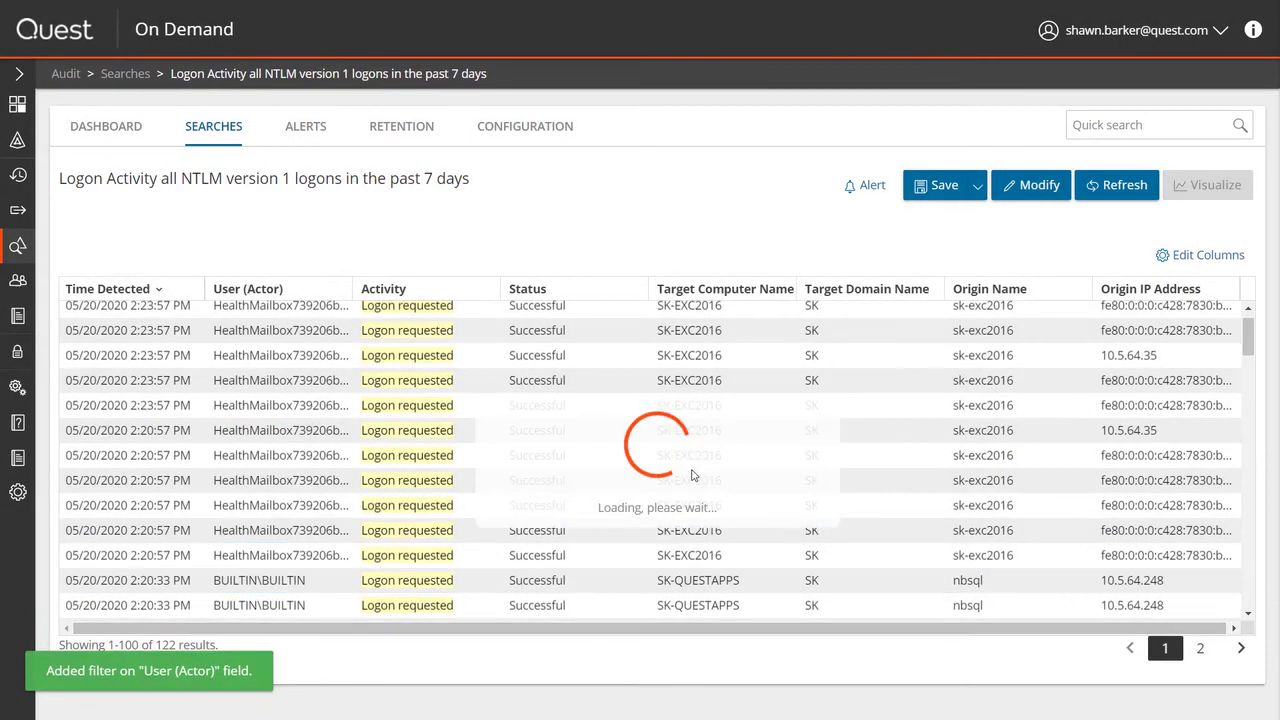
click(1048, 195)
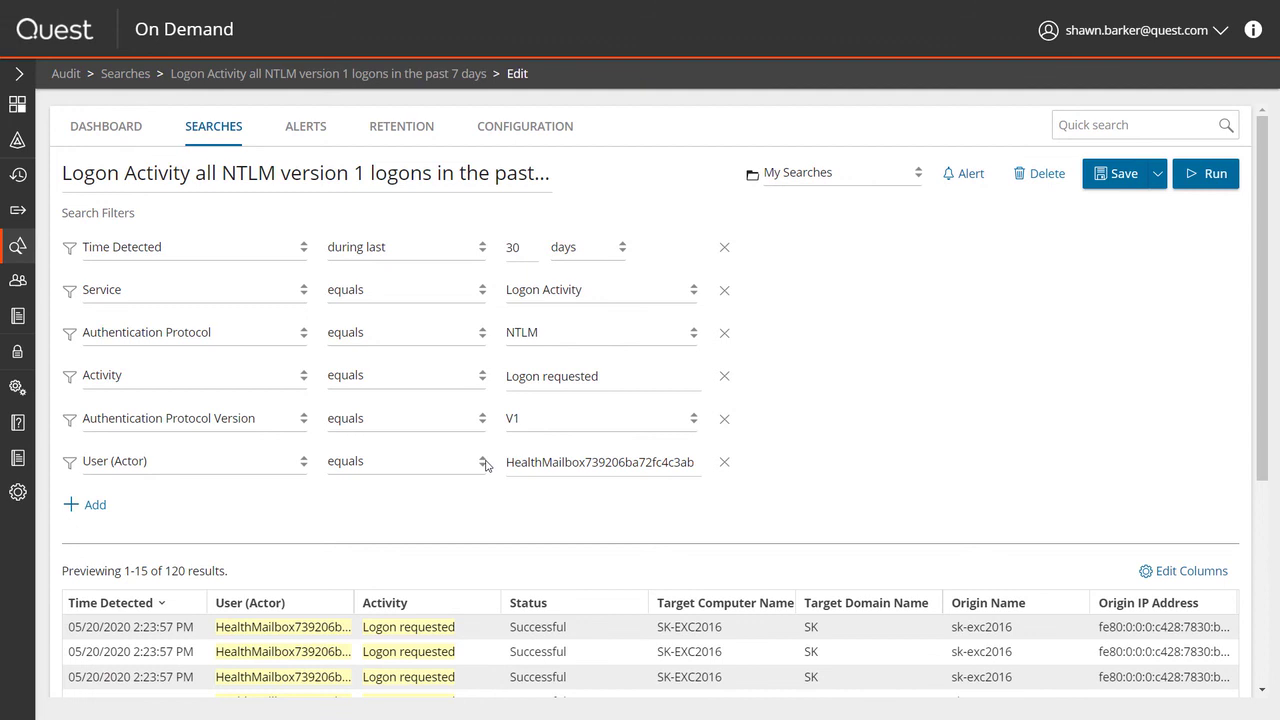
click(484, 463)
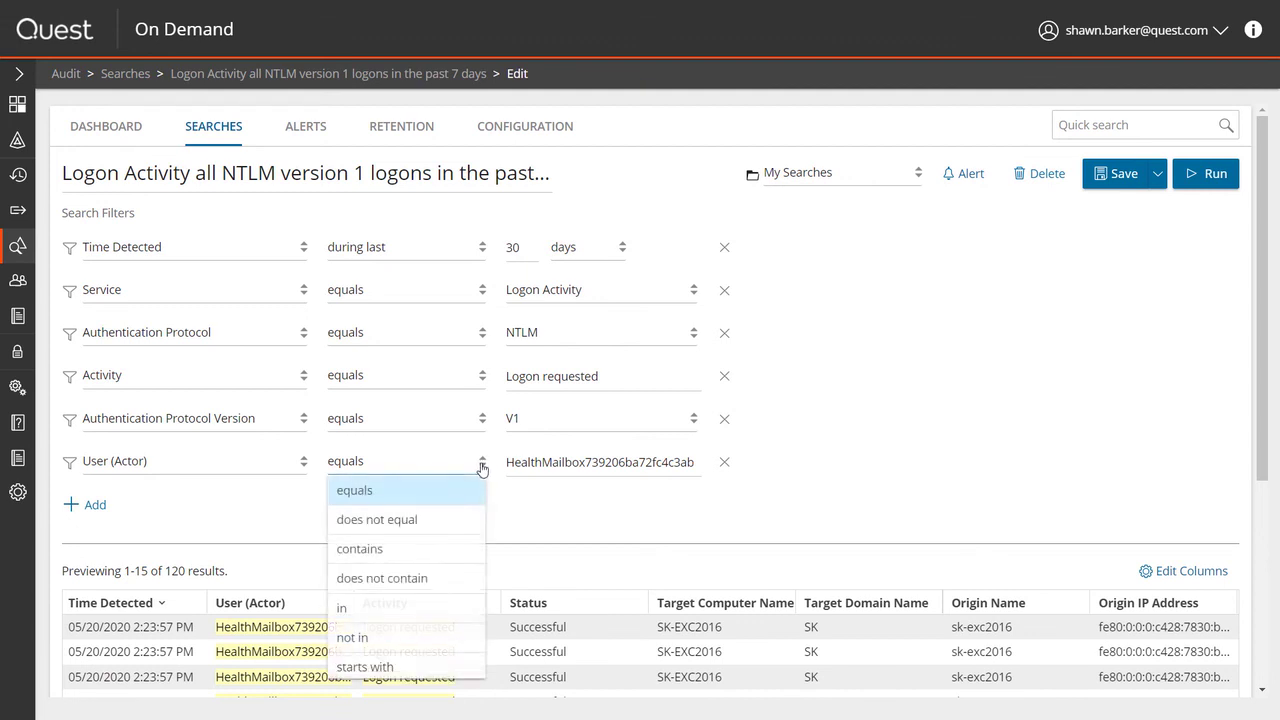
click(418, 578)
click(594, 462)
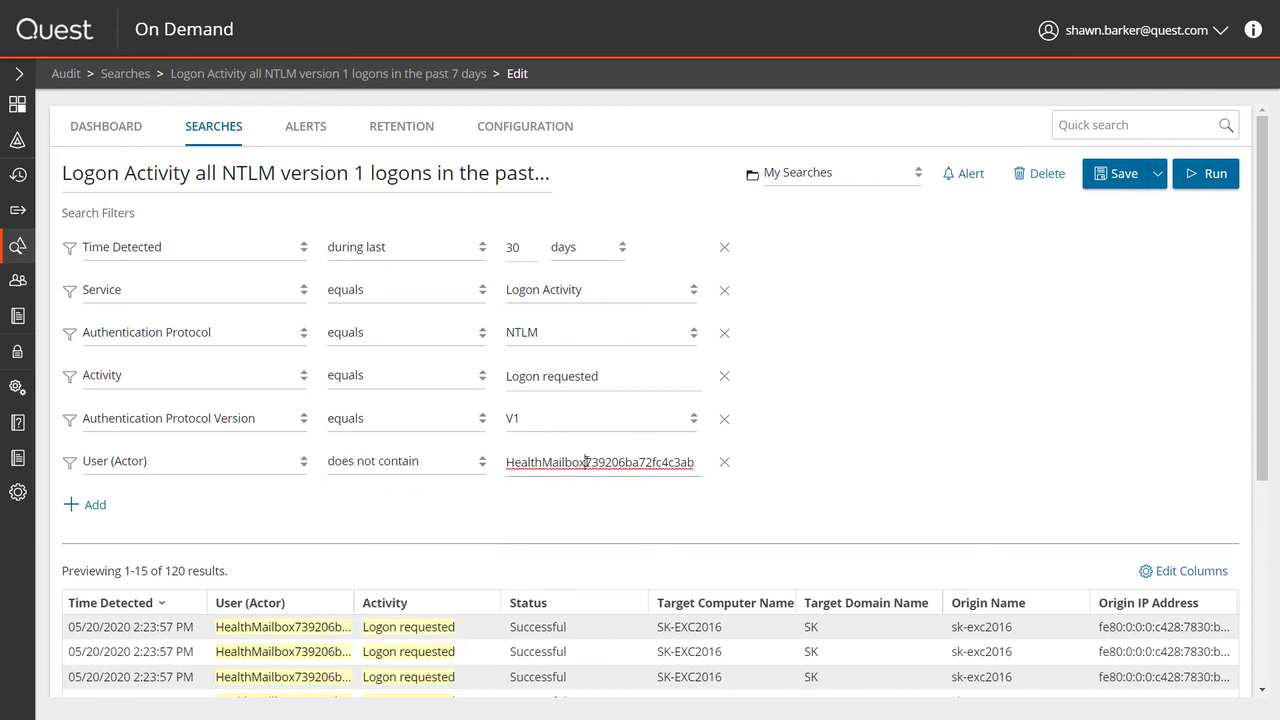
key(ctrl+a)
text(HealthMailbox)
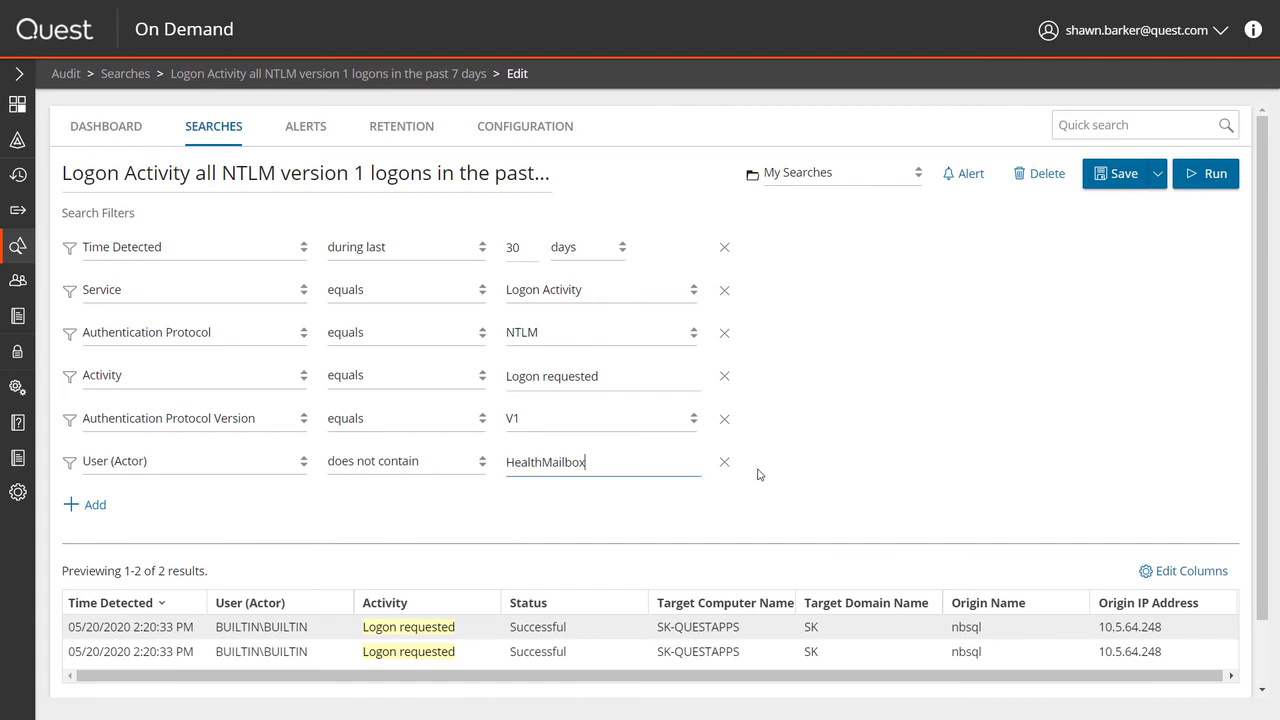
click(285, 654)
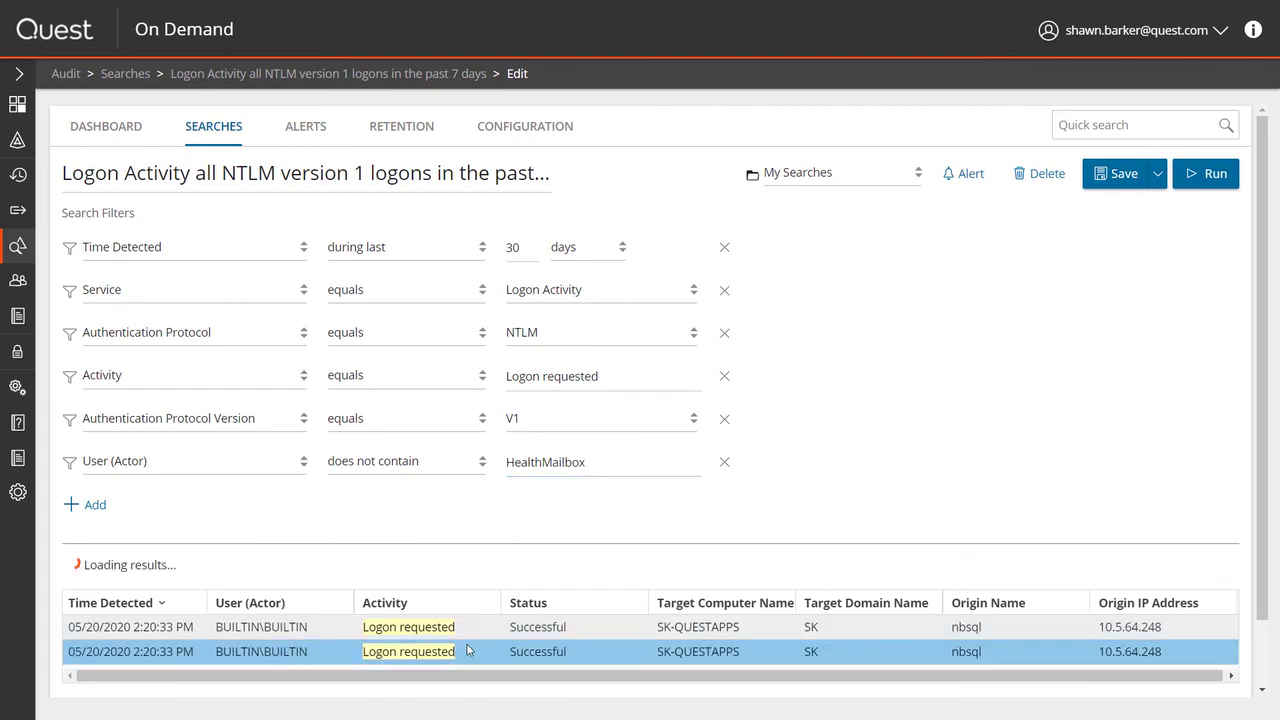
click(1203, 175)
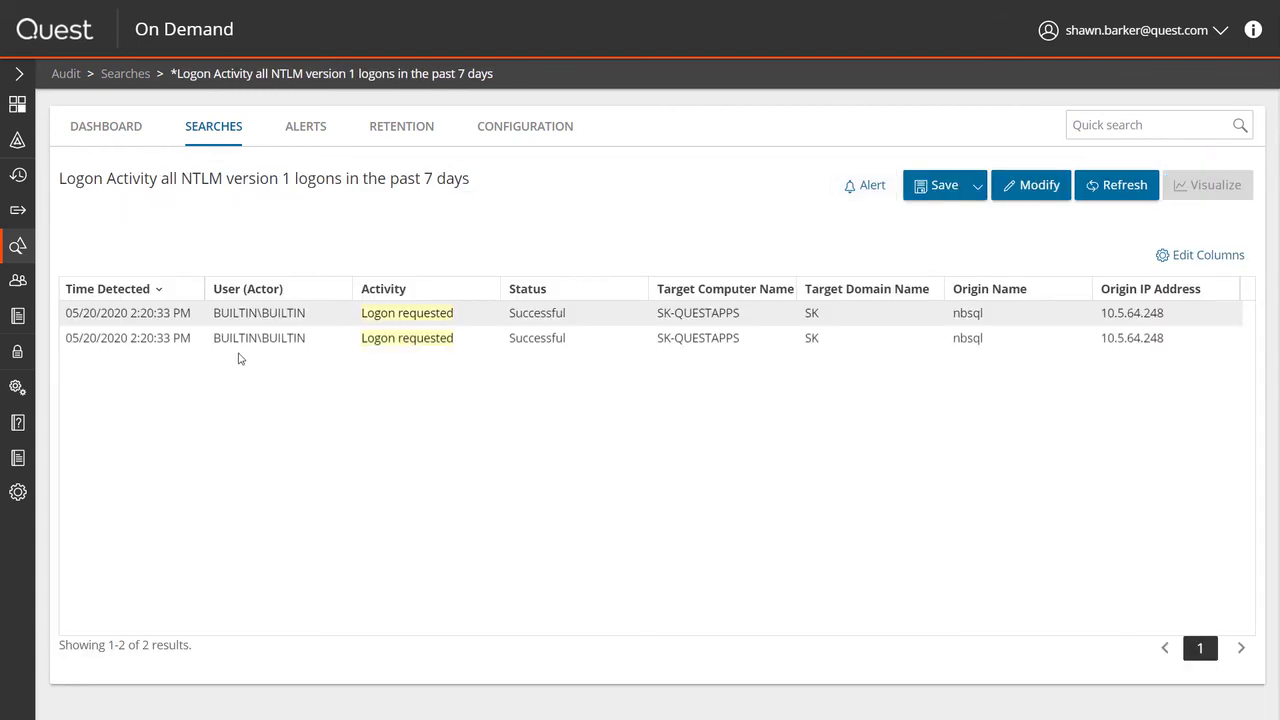
click(257, 315)
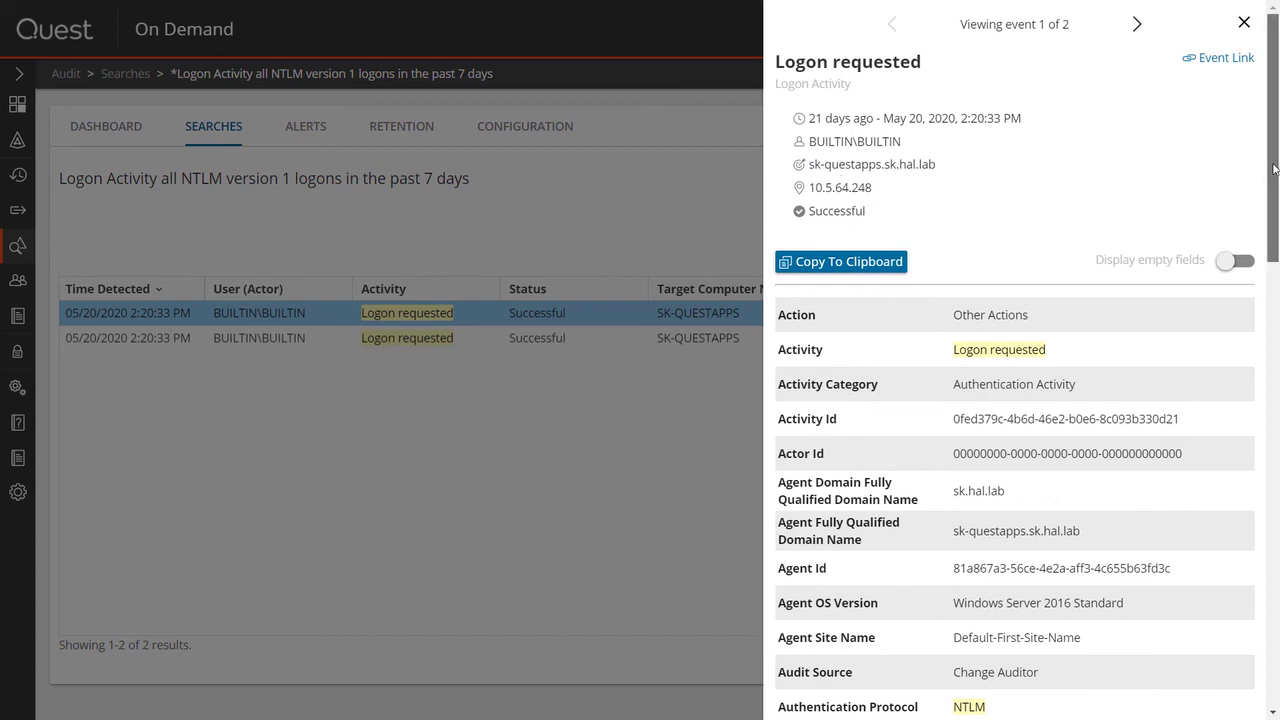
drag(1274, 168, 1277, 442)
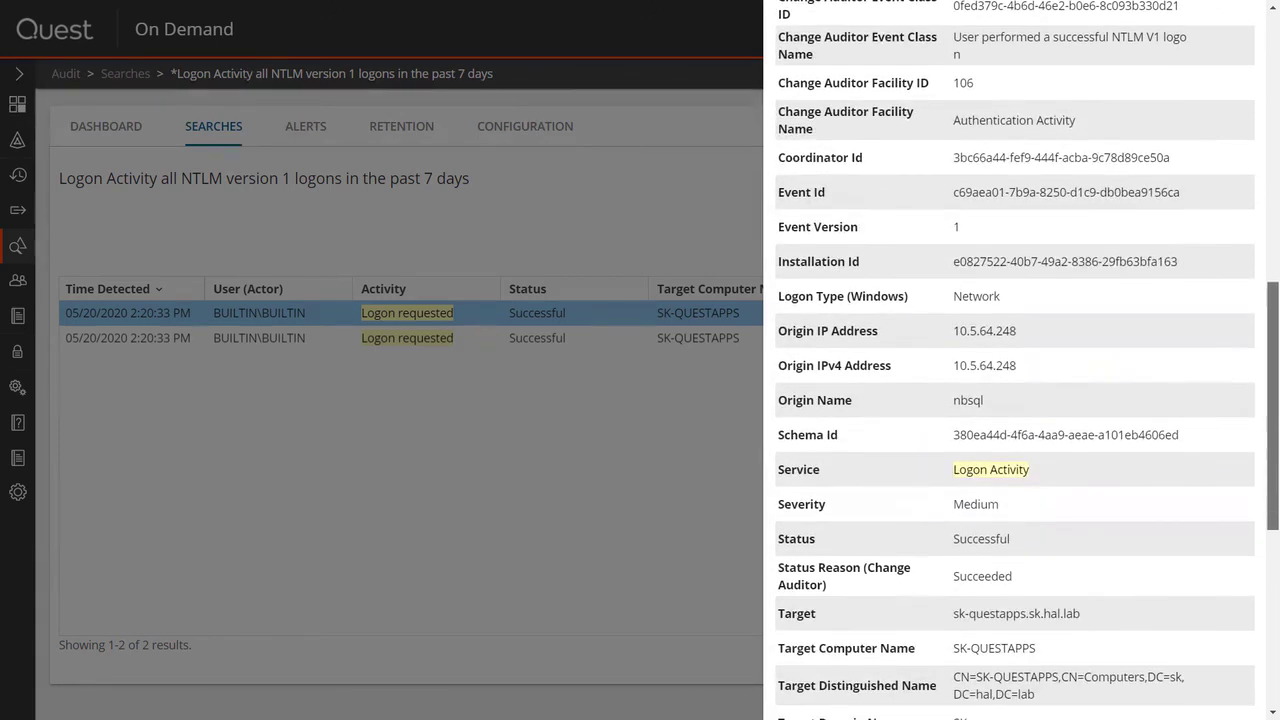
double_click(974, 404)
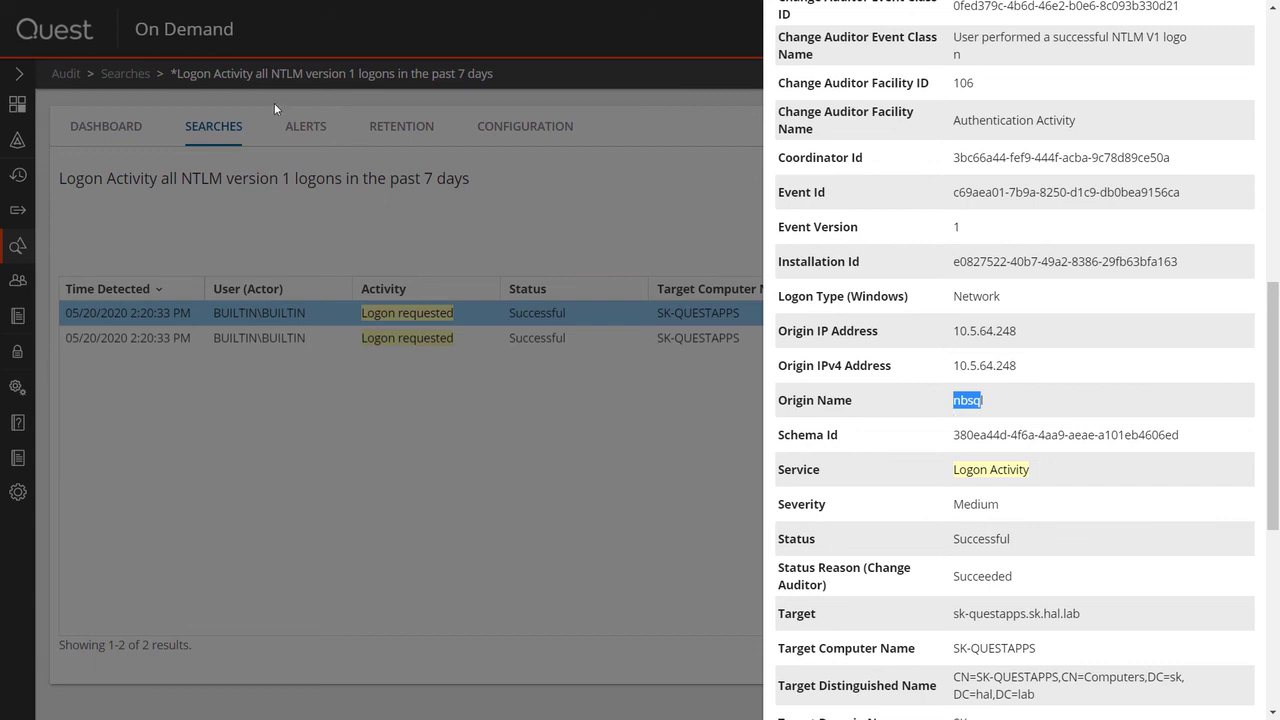
click(136, 72)
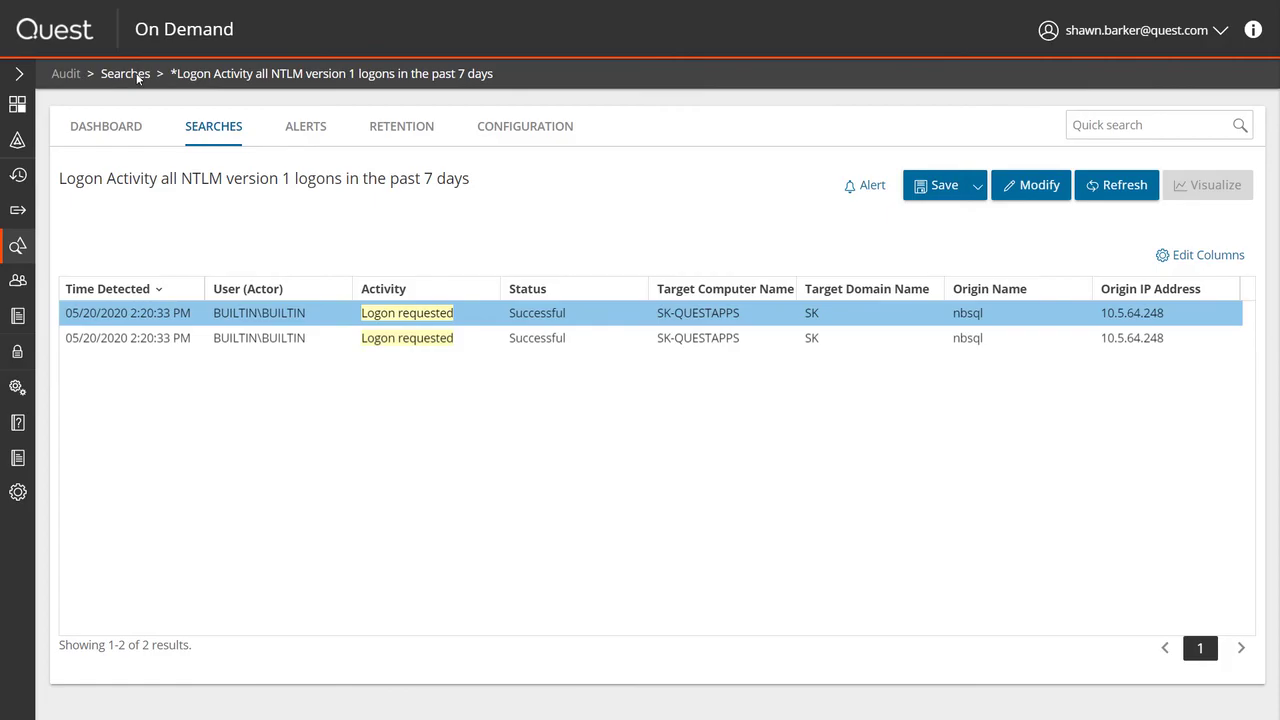
Leave the unsaved search and run the saved Azure AD failed sign-in events search
click(138, 78)
click(854, 206)
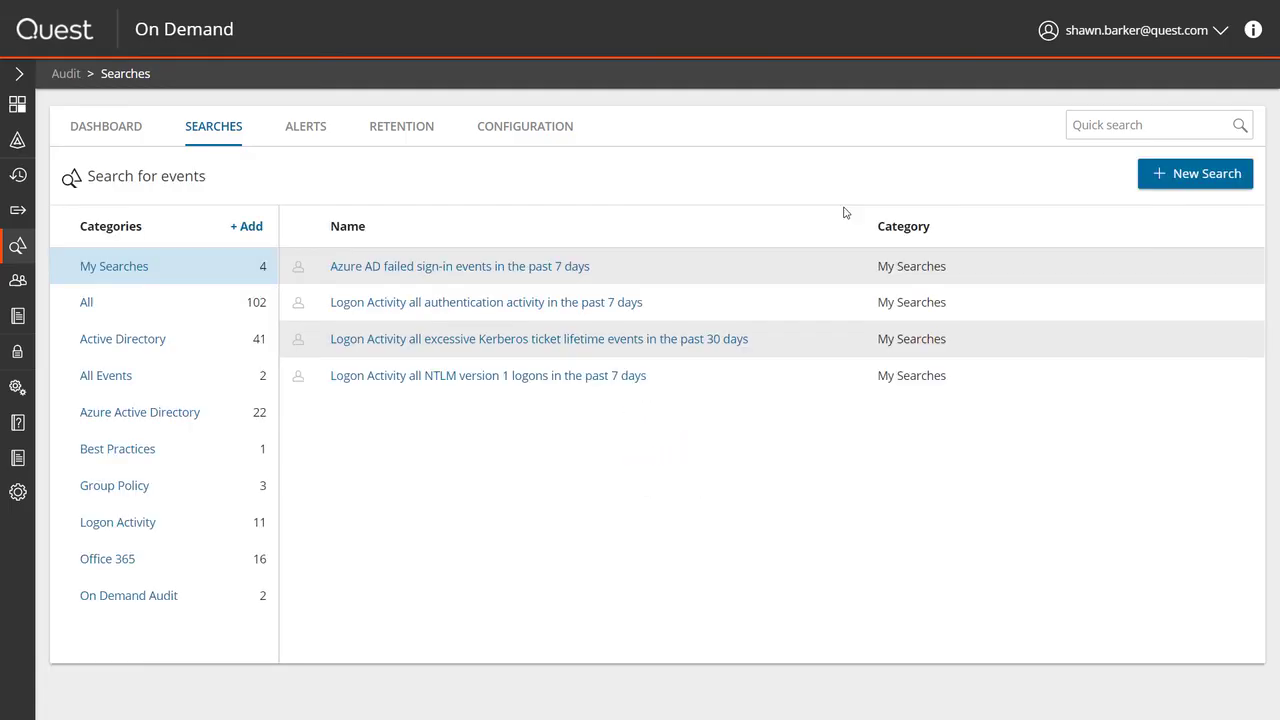
mouse_move(574, 276)
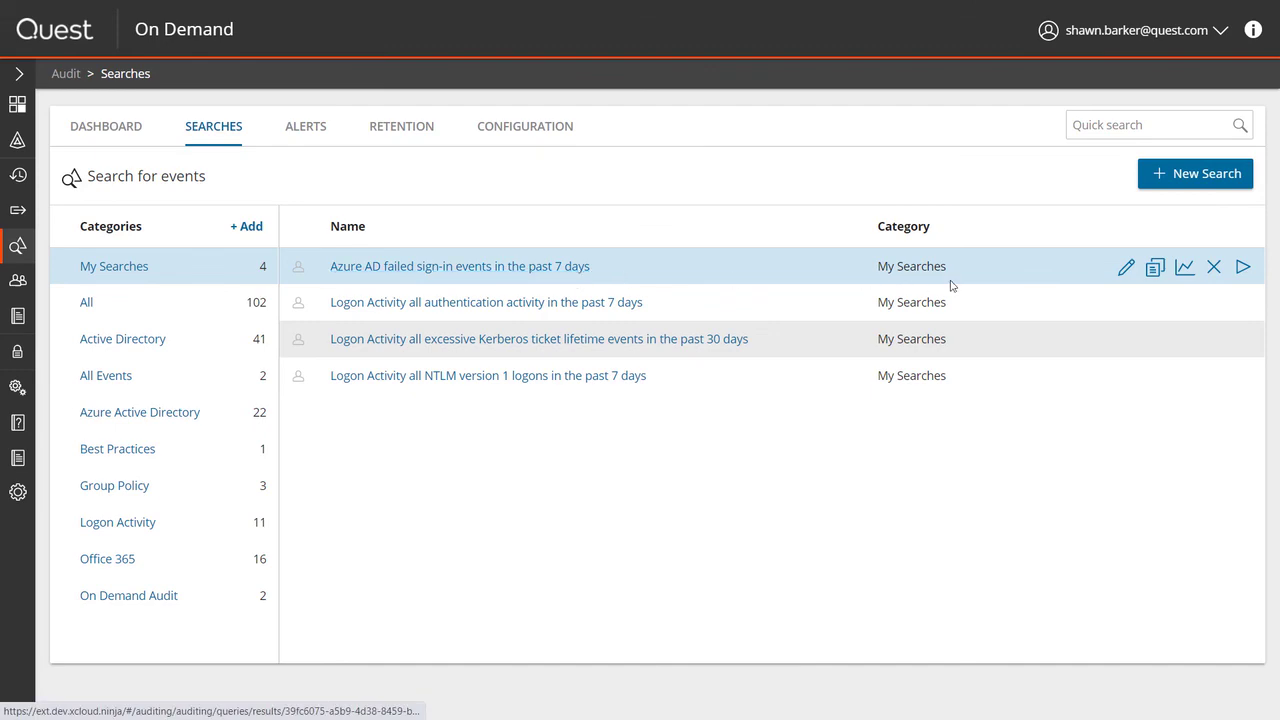
click(1245, 269)
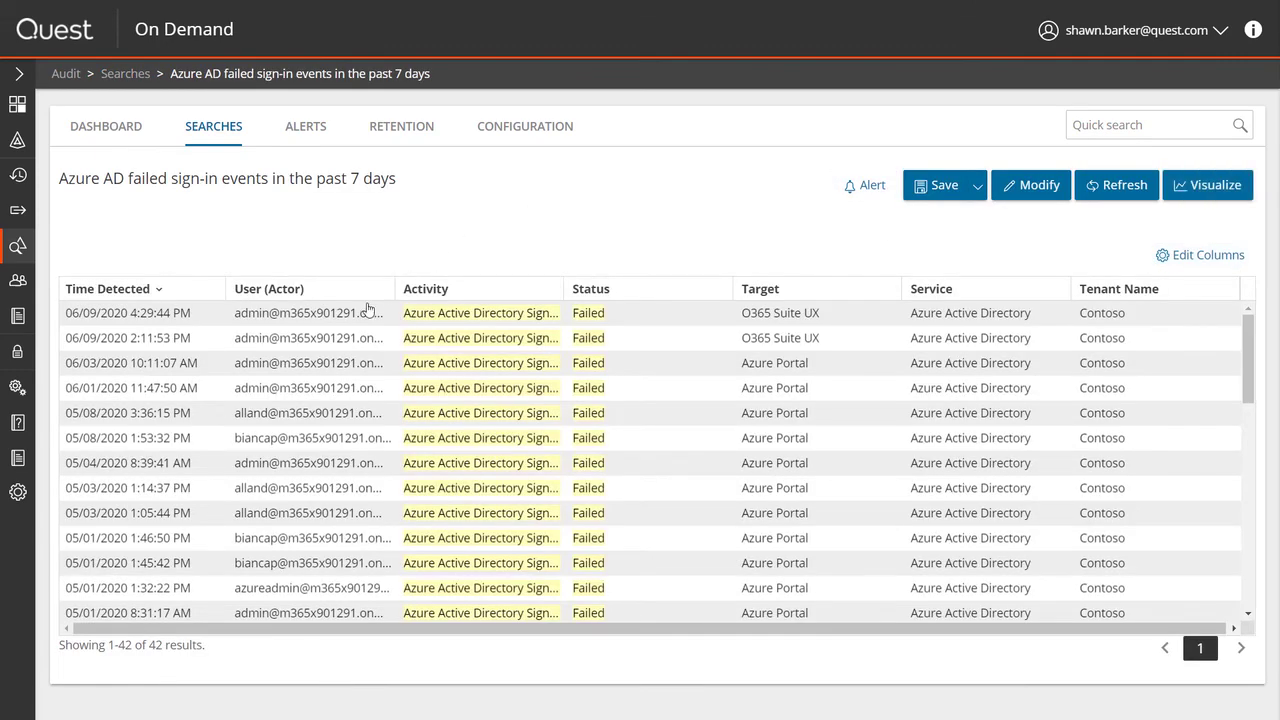
Review the details of the 1:53:32 PM failed sign-in event
click(310, 437)
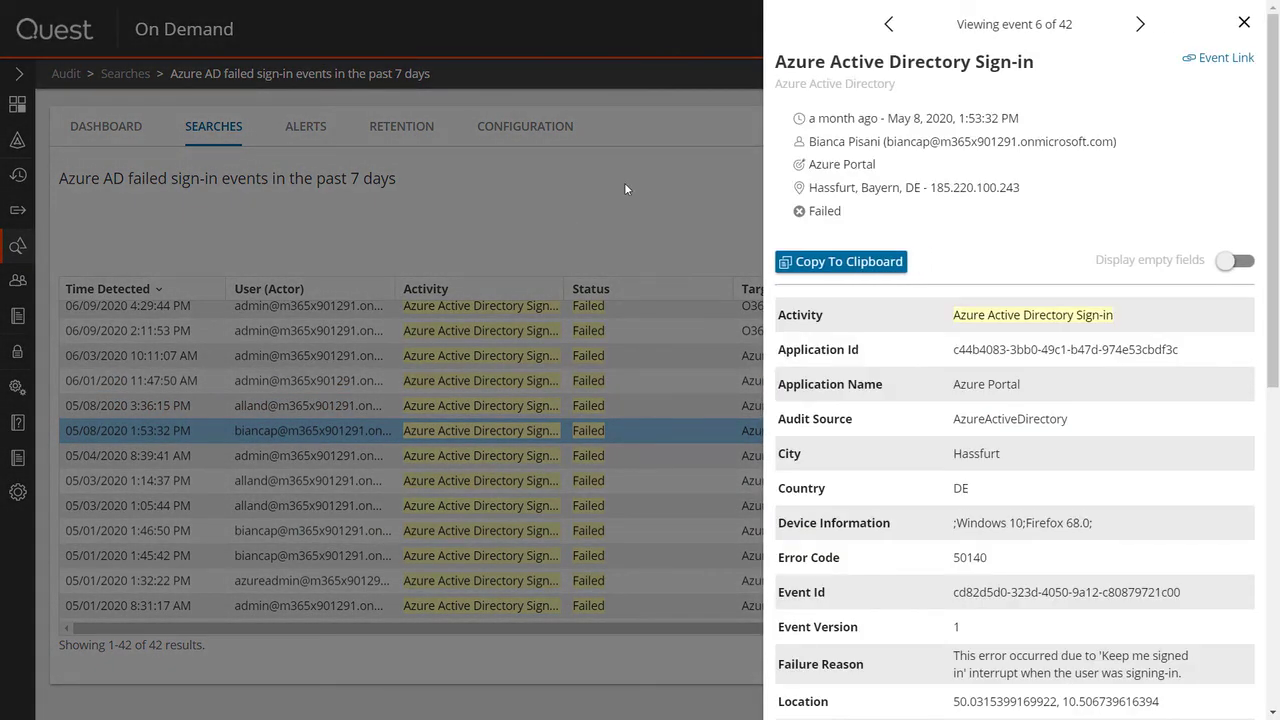
drag(823, 140, 900, 192)
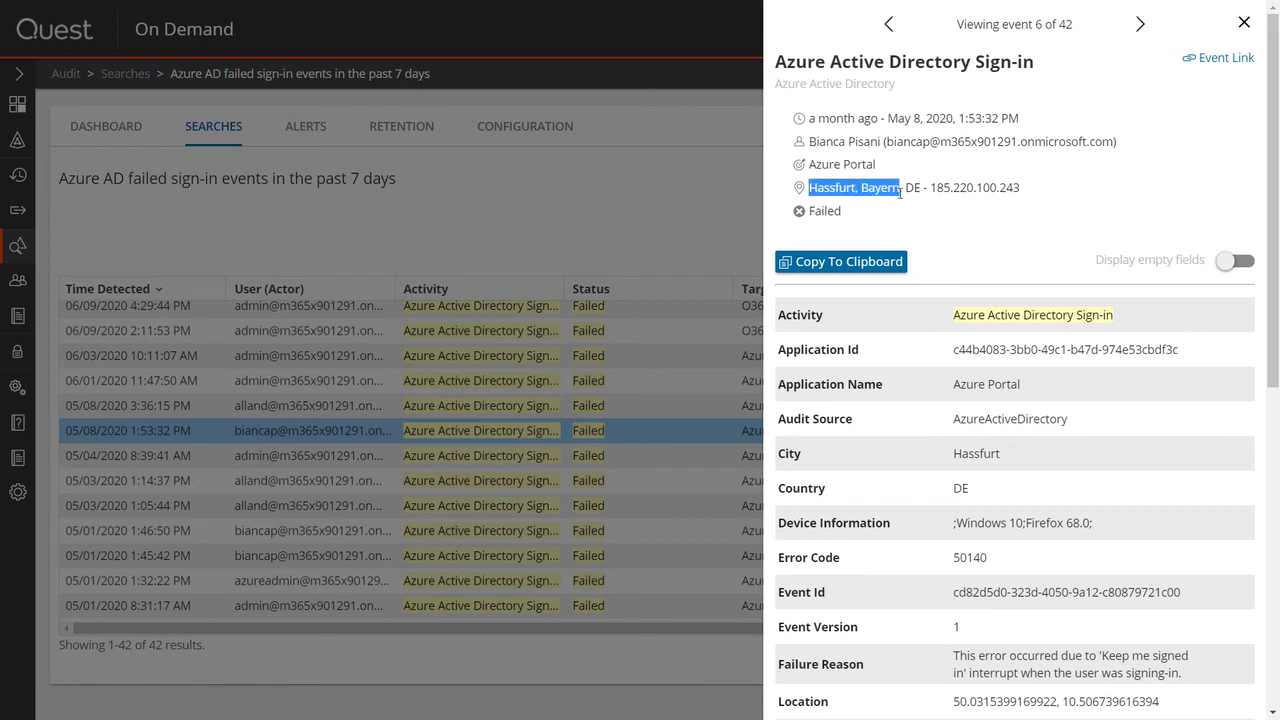
scroll(996, 270, down, 3)
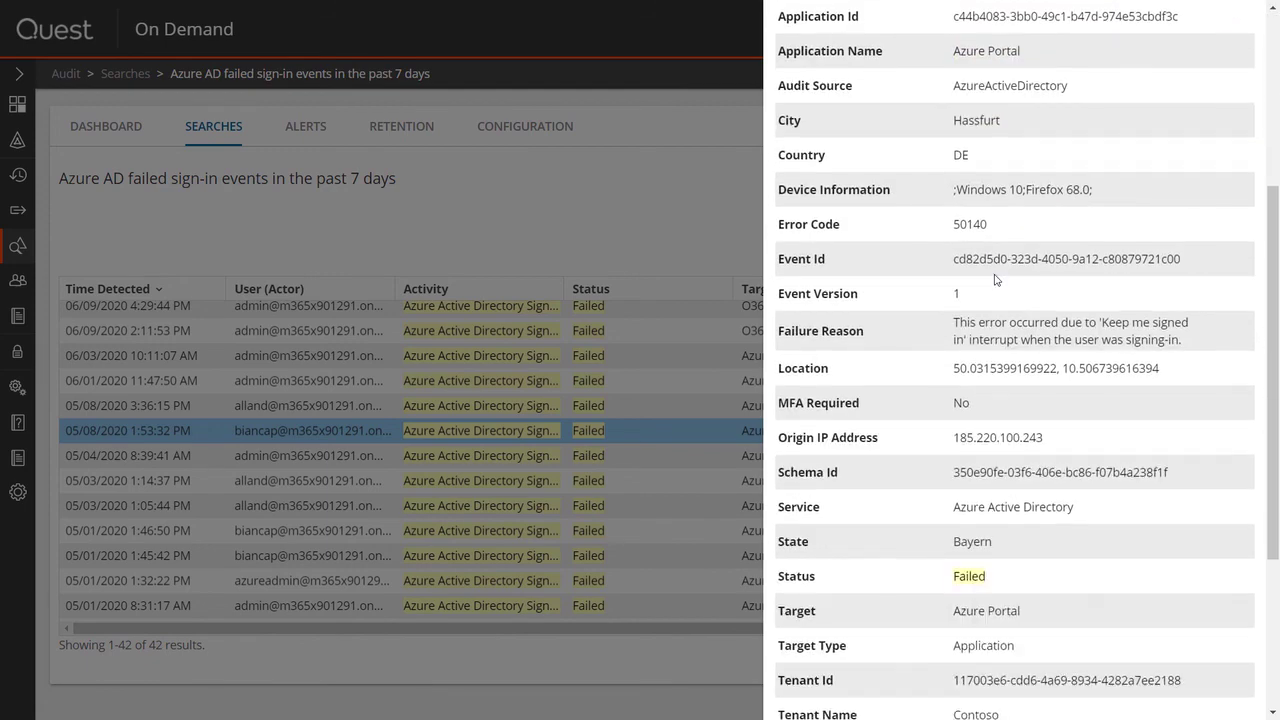
scroll(994, 280, down, 3)
scroll(992, 280, up, 3)
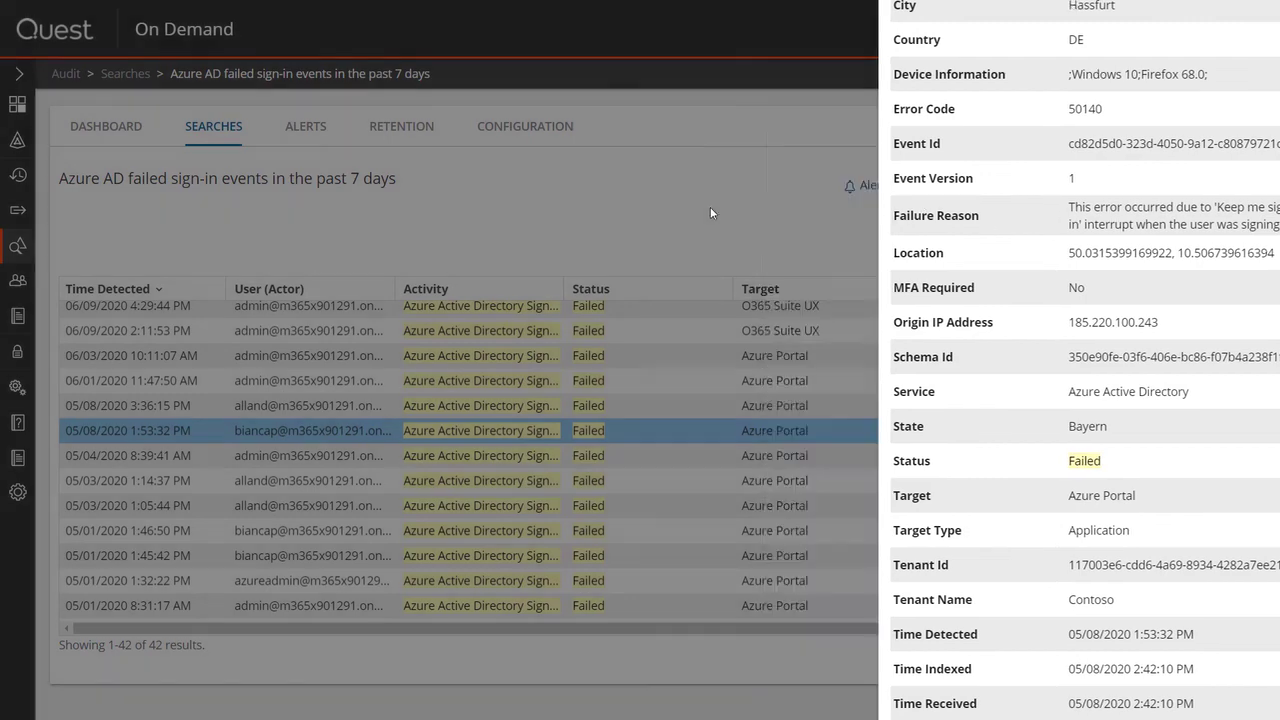
Visualize the failed sign-ins on the Sign-ins dashboard and check the User Name list
click(710, 207)
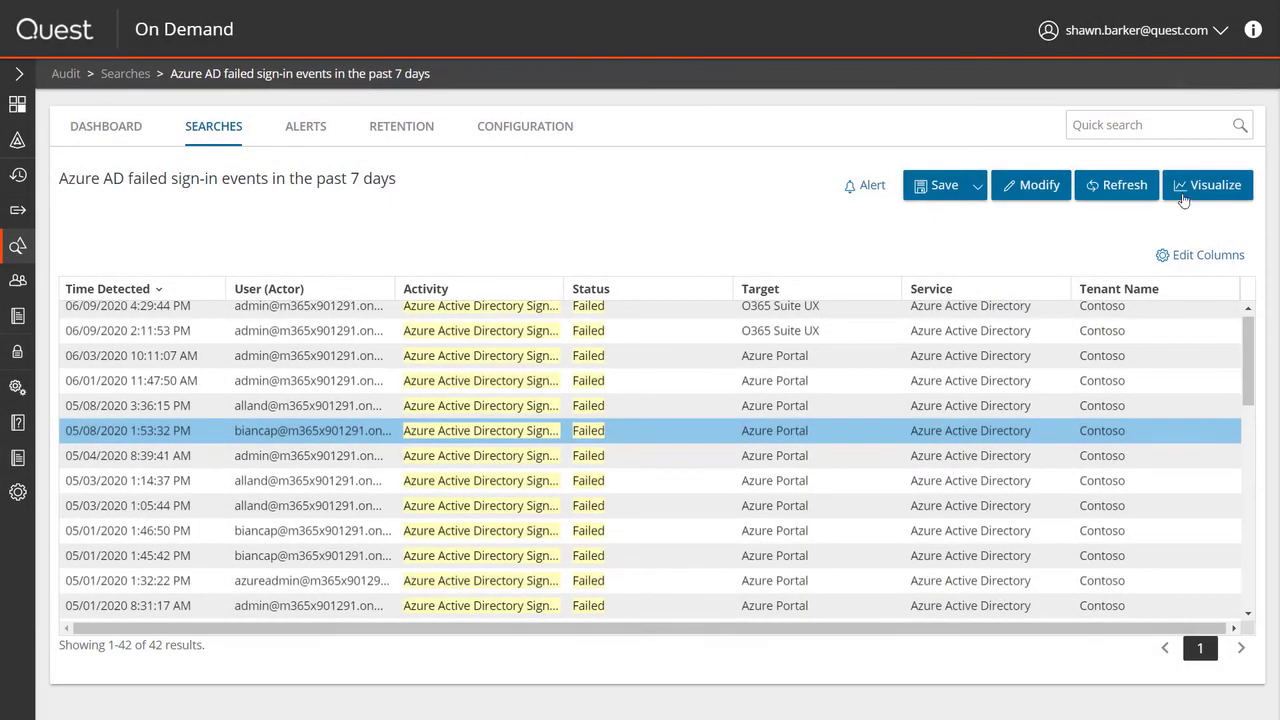
click(1240, 188)
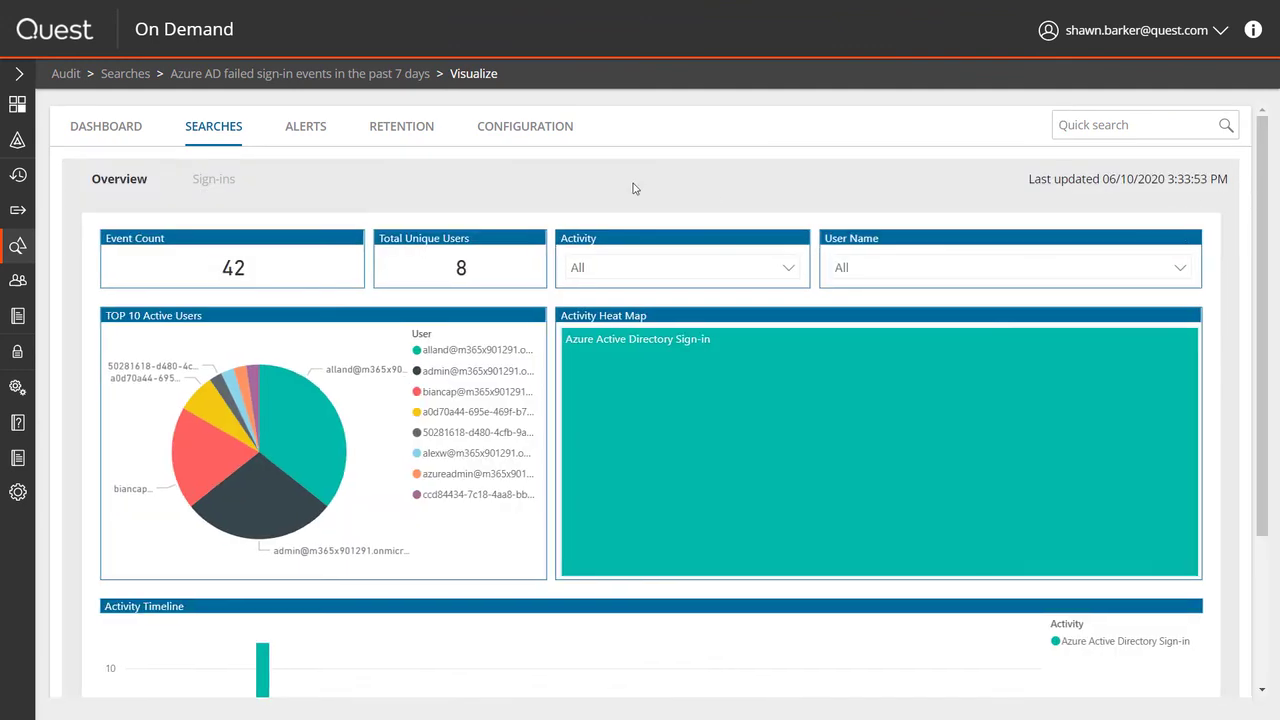
click(212, 180)
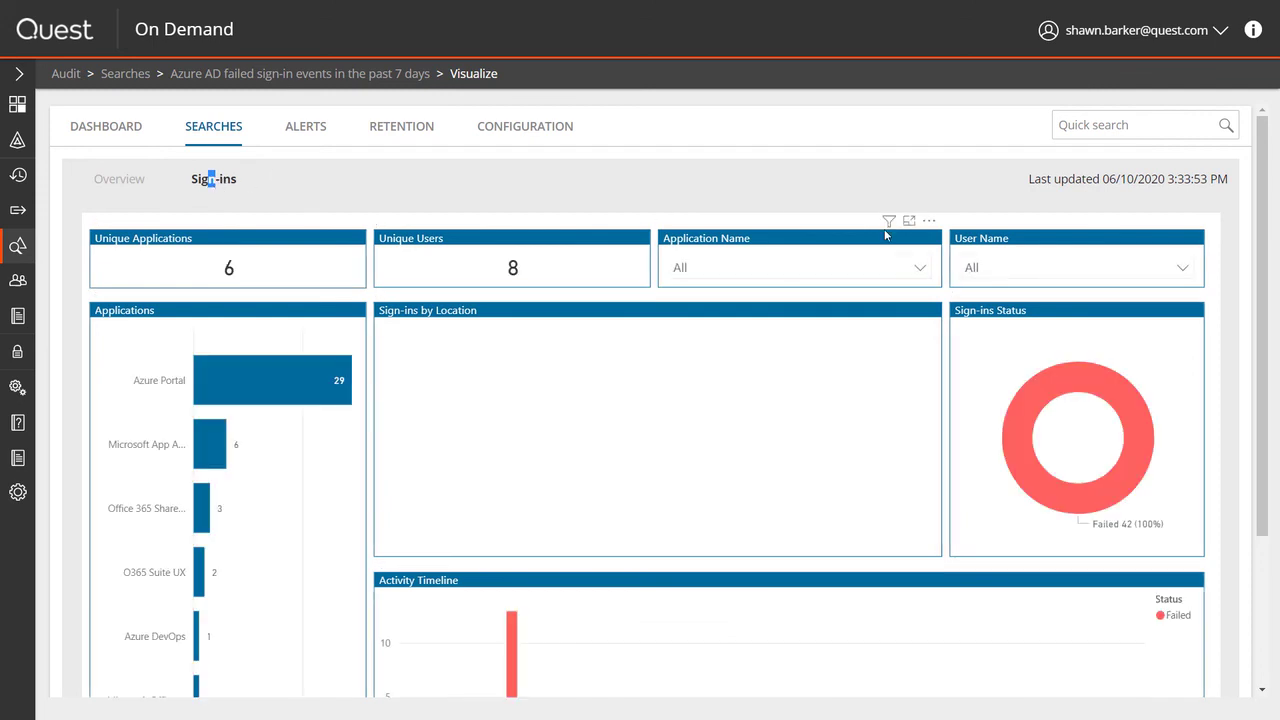
click(1182, 267)
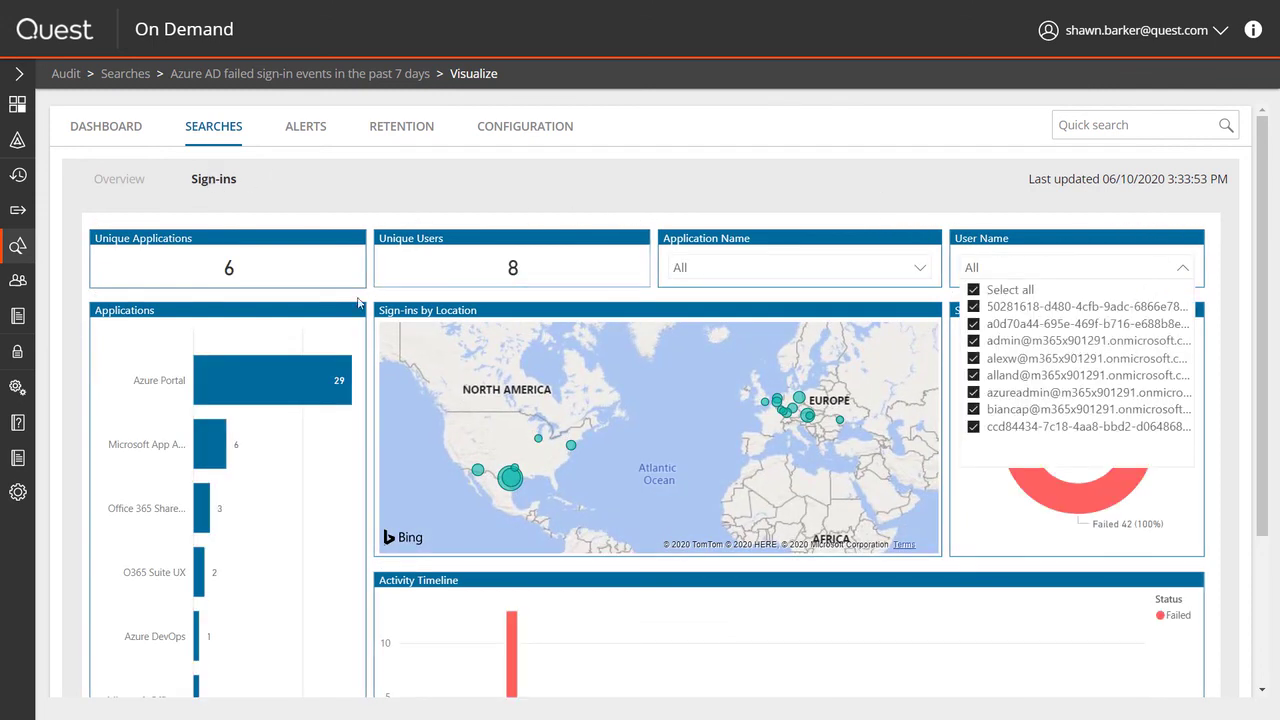
click(1041, 276)
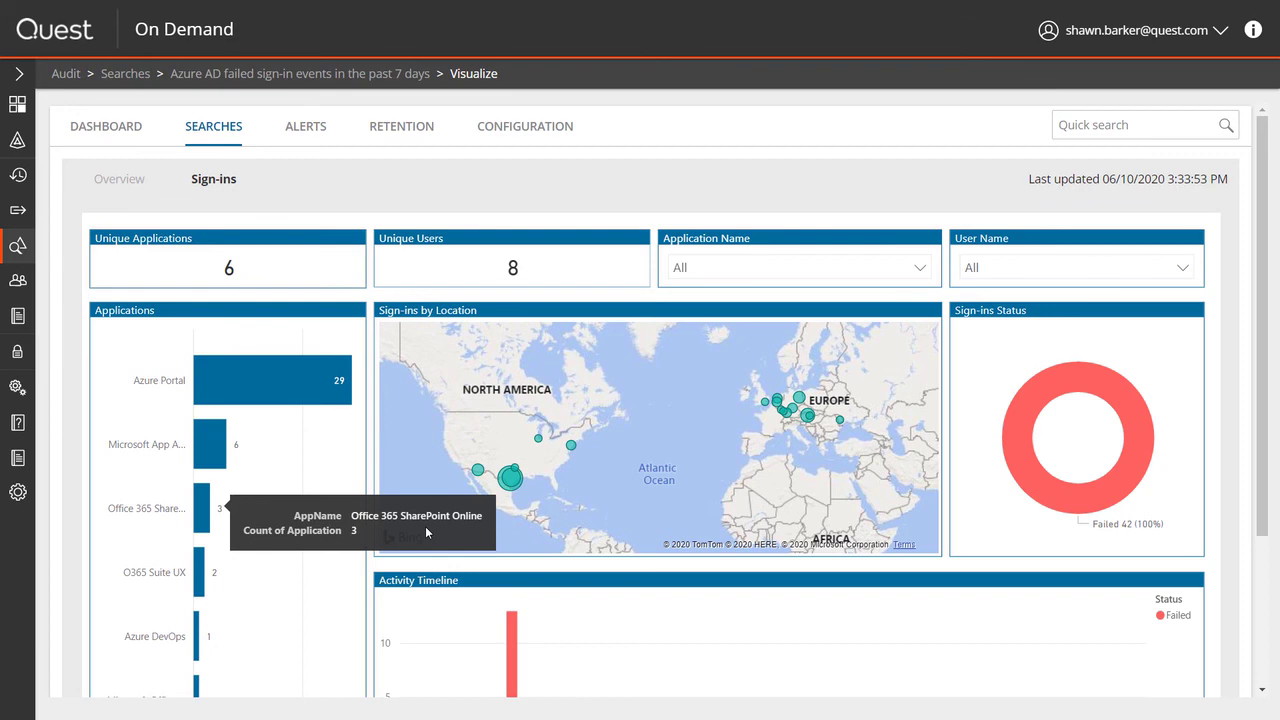
Narrow the date range to 5/2/2020–6/9/2020, showing 9 failed sign-ins from 3 users
drag(1266, 354, 1267, 482)
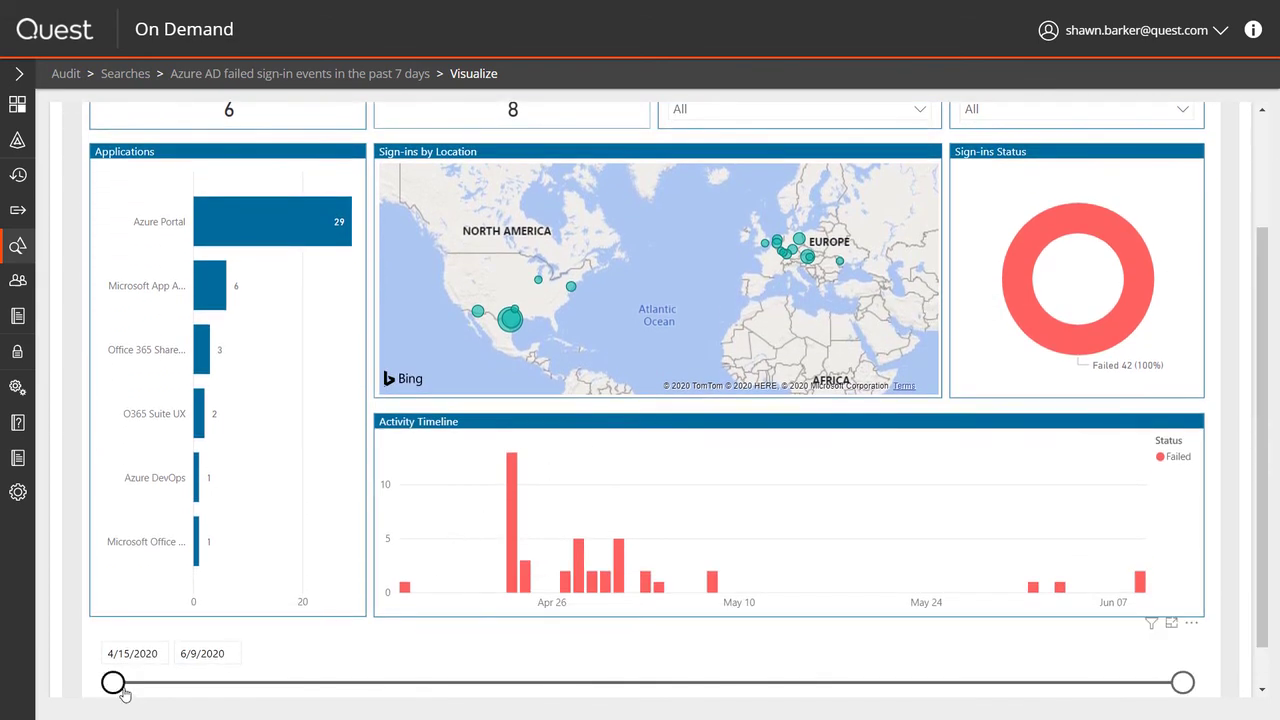
drag(124, 694, 477, 640)
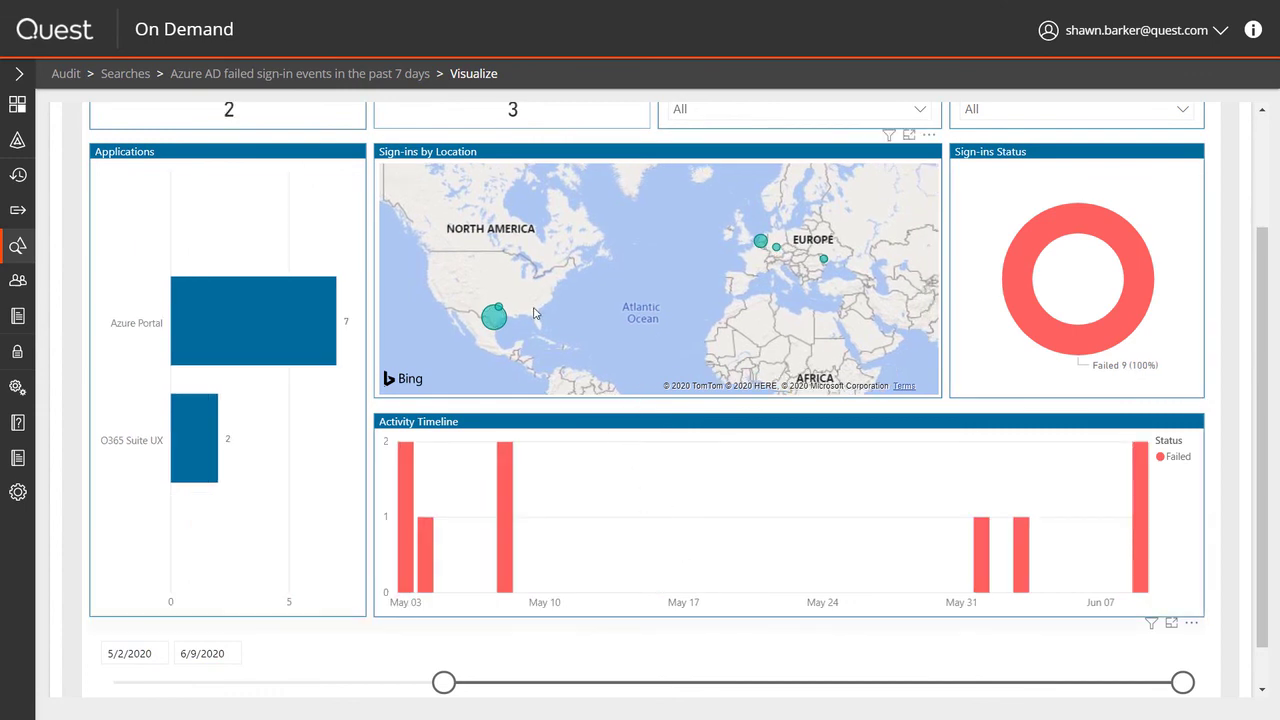
mouse_move(500, 321)
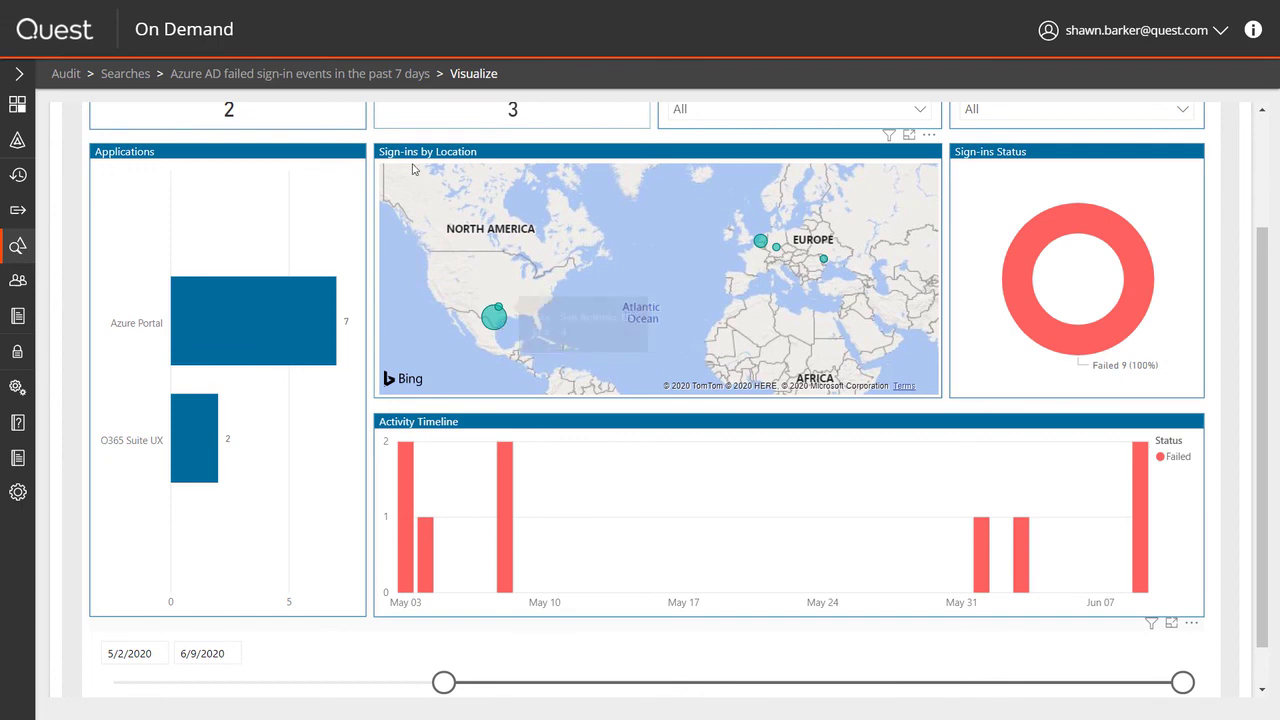
Run the excessive Kerberos ticket lifetime search (1,481 results) and inspect an Administrator event's User SID and Origin IP
click(115, 73)
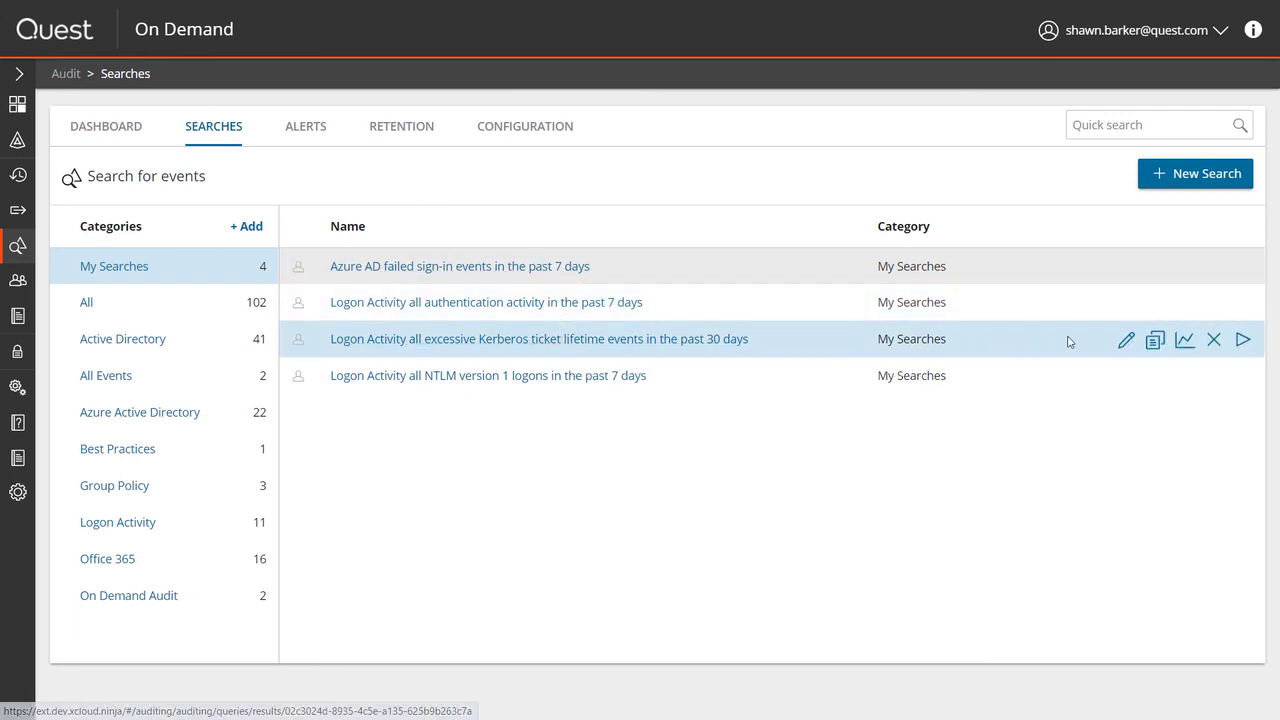
click(1242, 342)
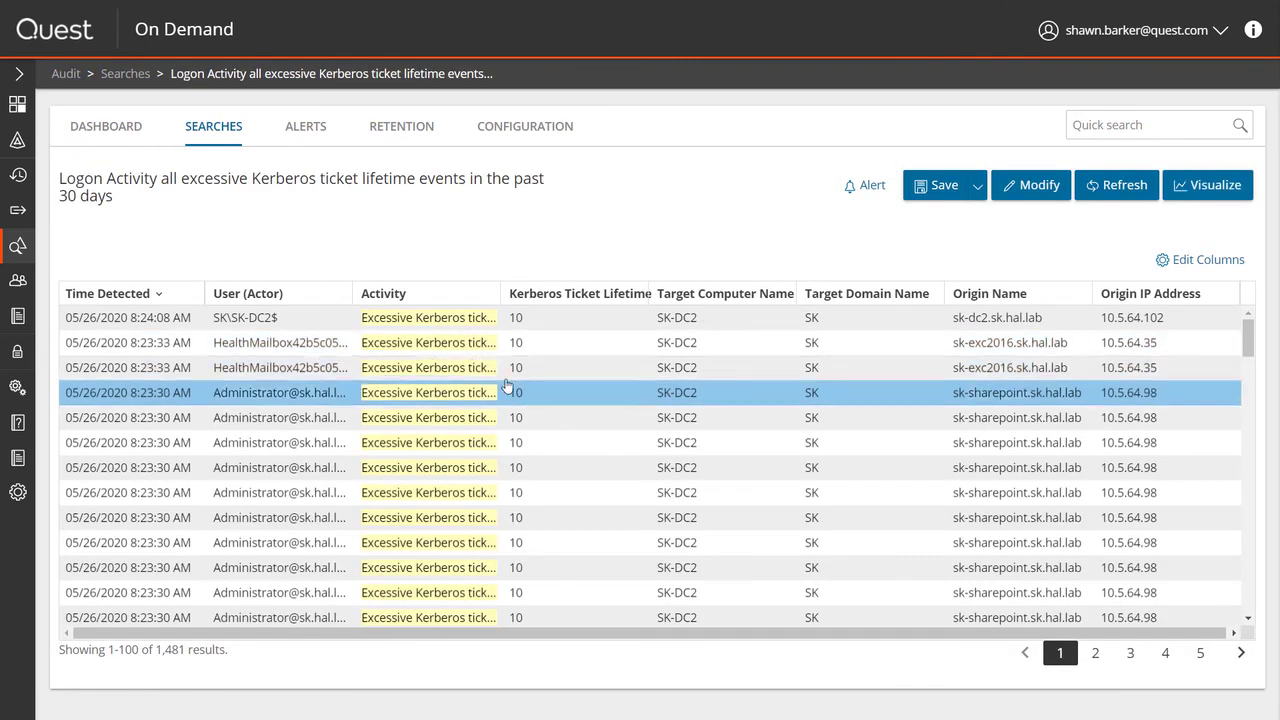
click(313, 393)
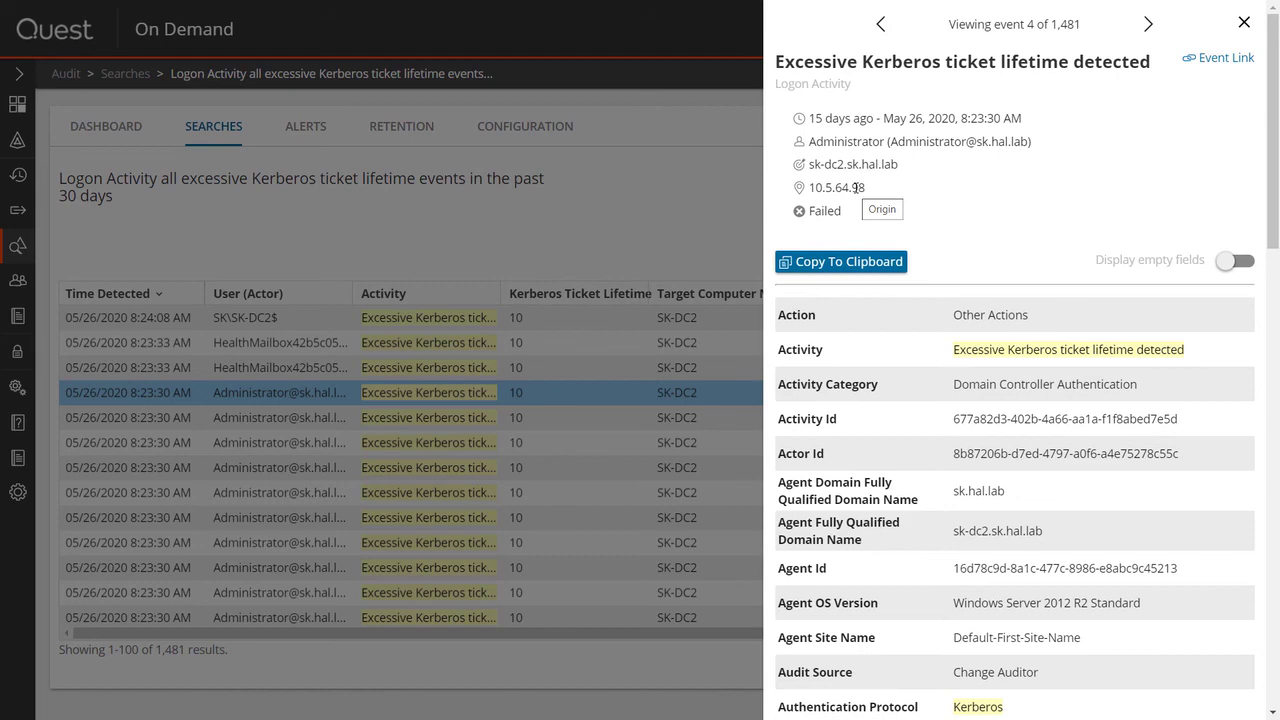
scroll(1248, 374, down, 5)
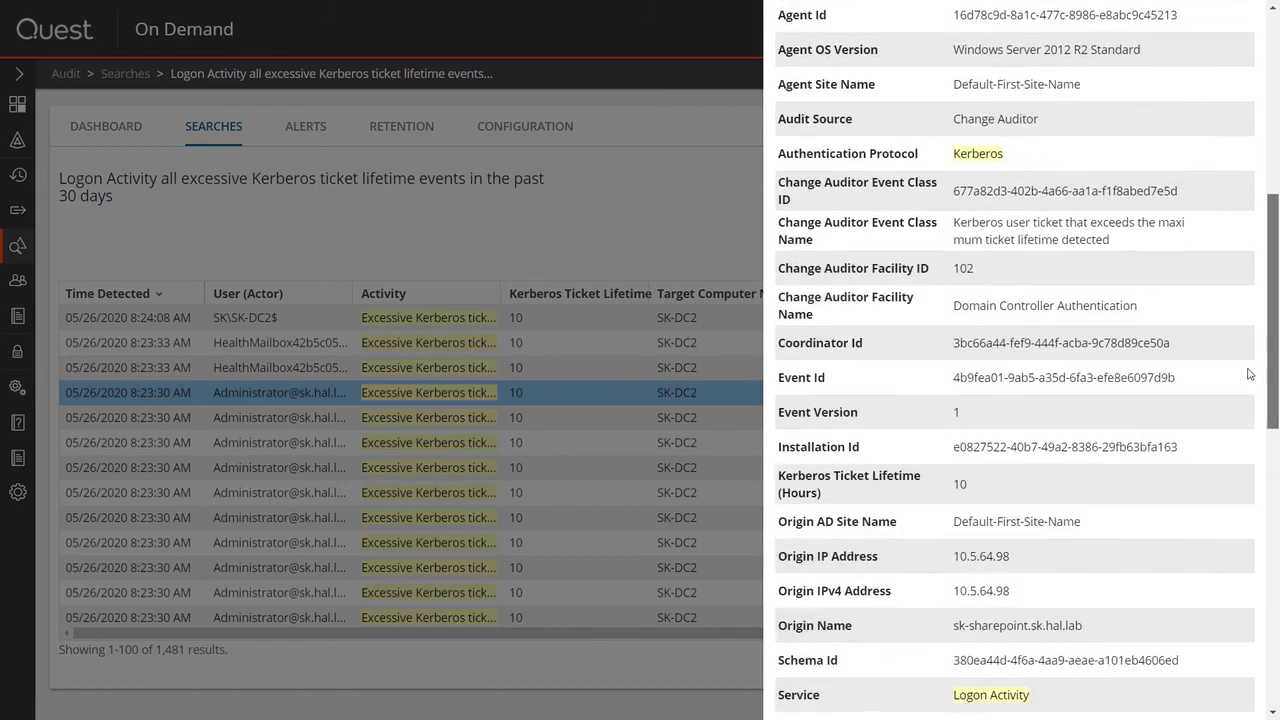
scroll(1248, 374, down, 7)
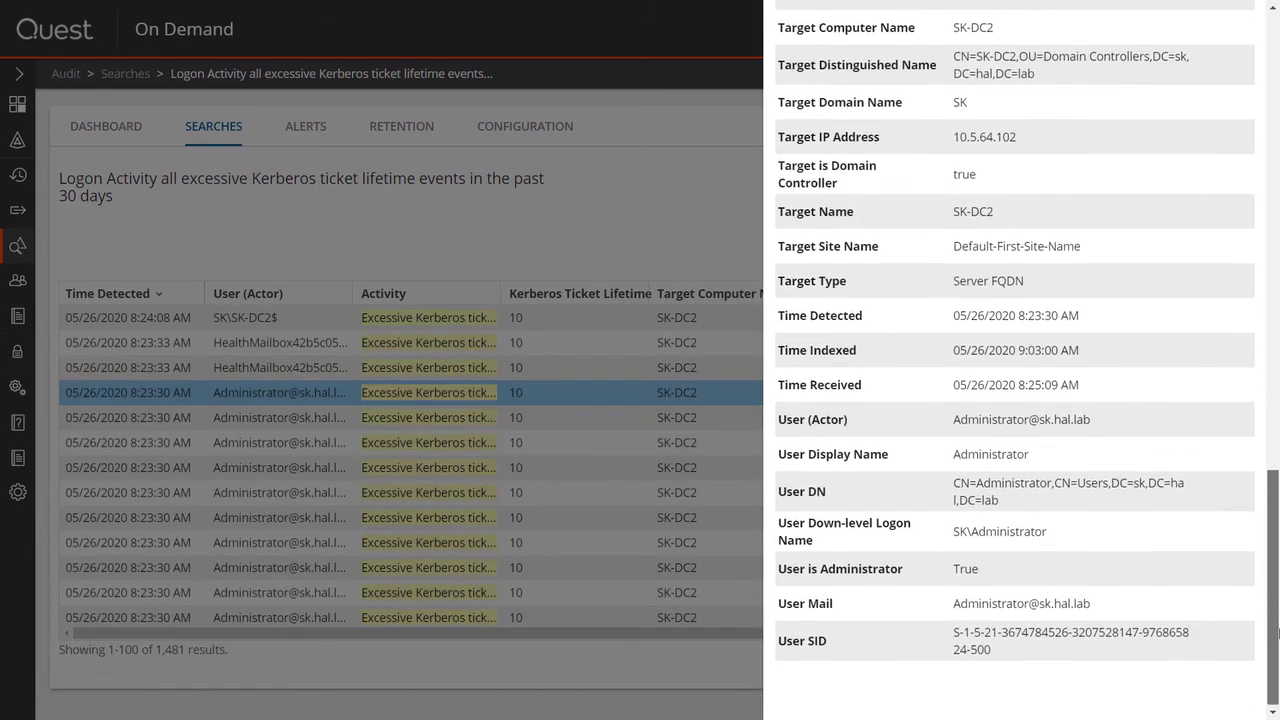
drag(991, 647, 953, 638)
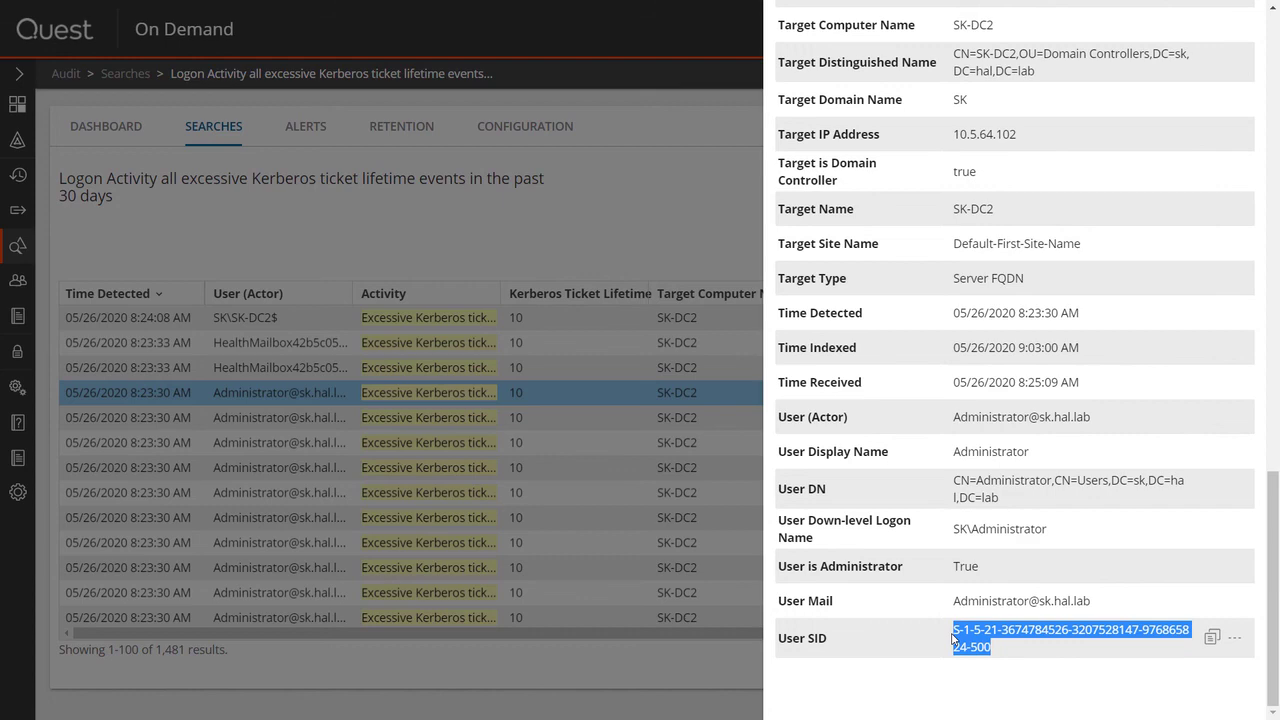
scroll(1016, 512, up, 3)
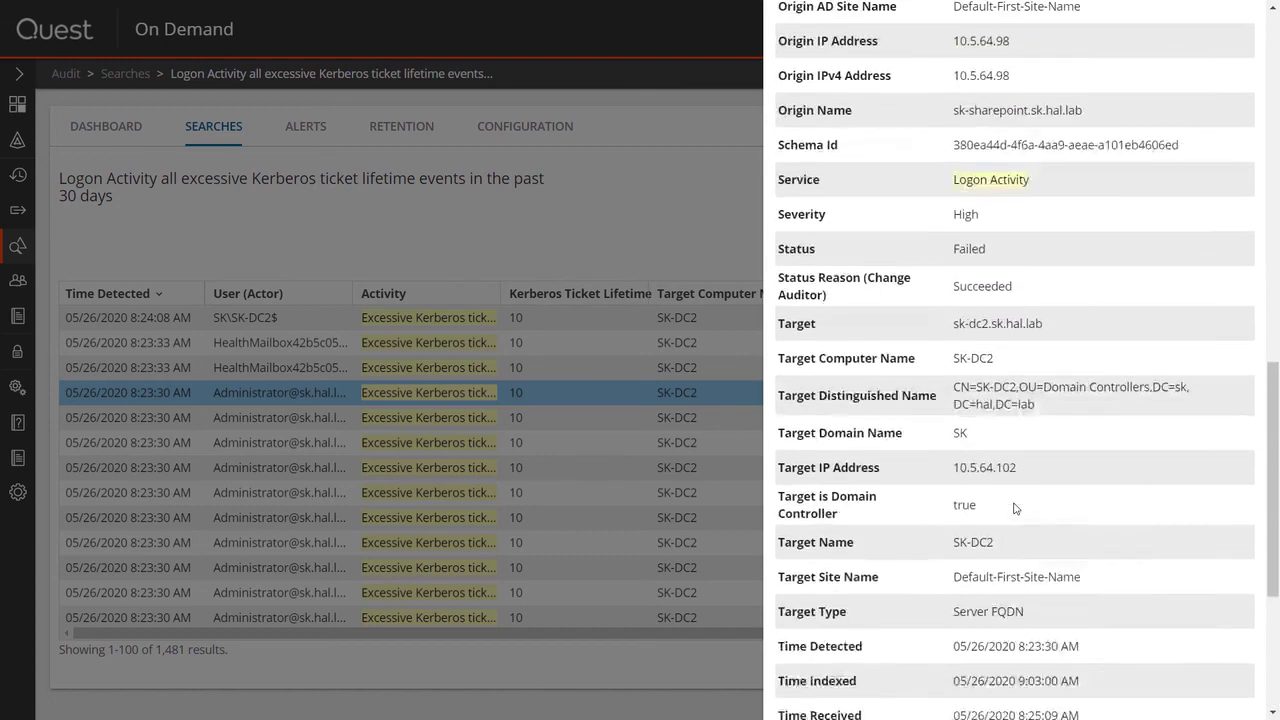
Run a new search on Origin IP 10.5.64.98, then discard it unsaved and return to Searches
click(1235, 40)
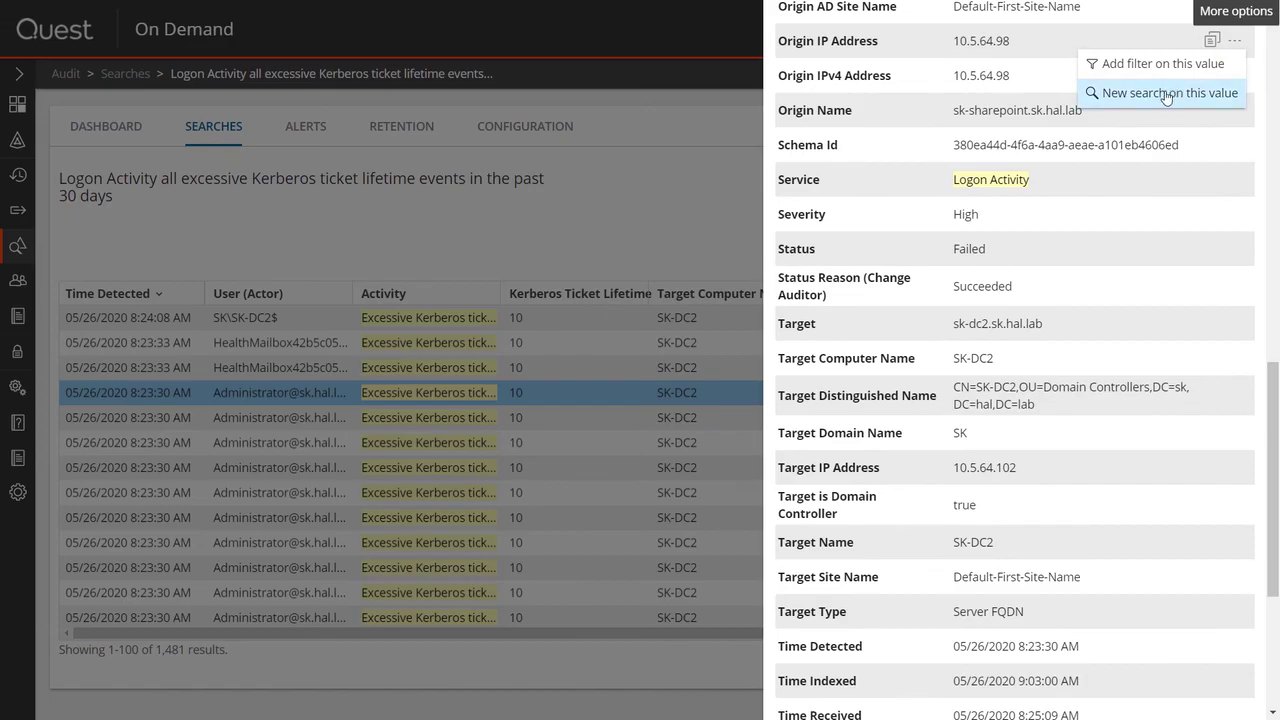
click(1166, 93)
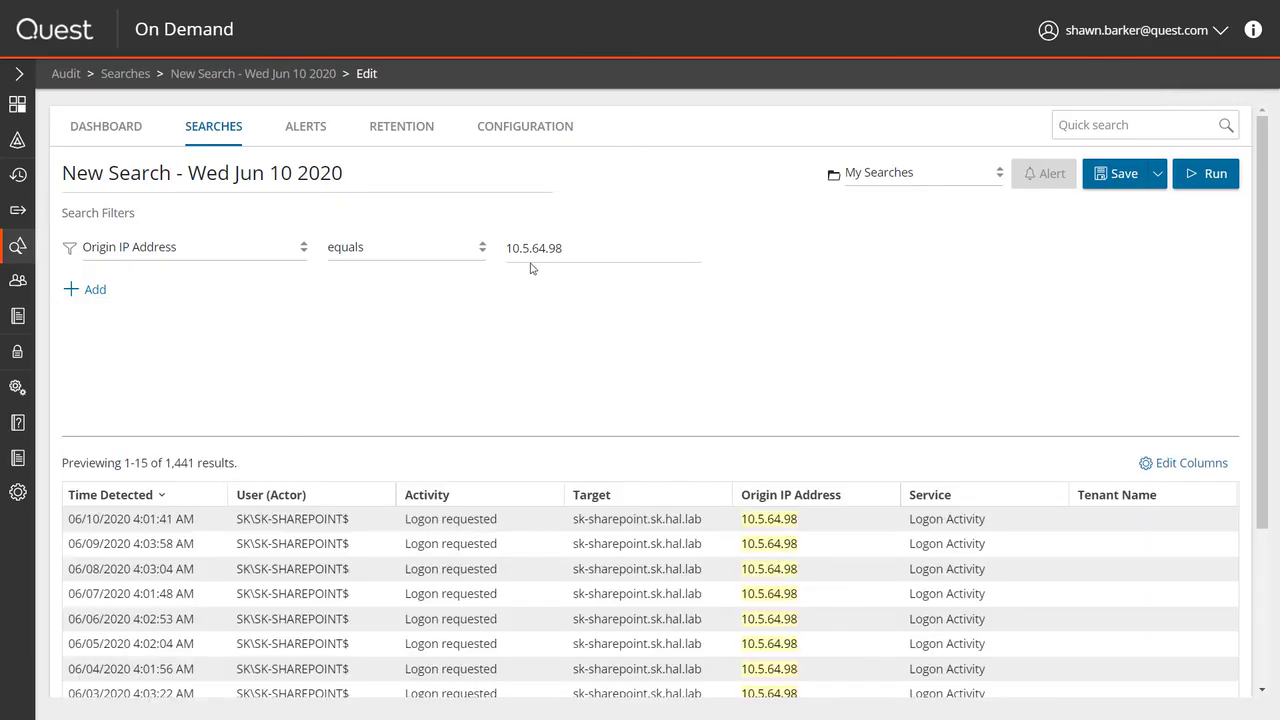
click(1192, 174)
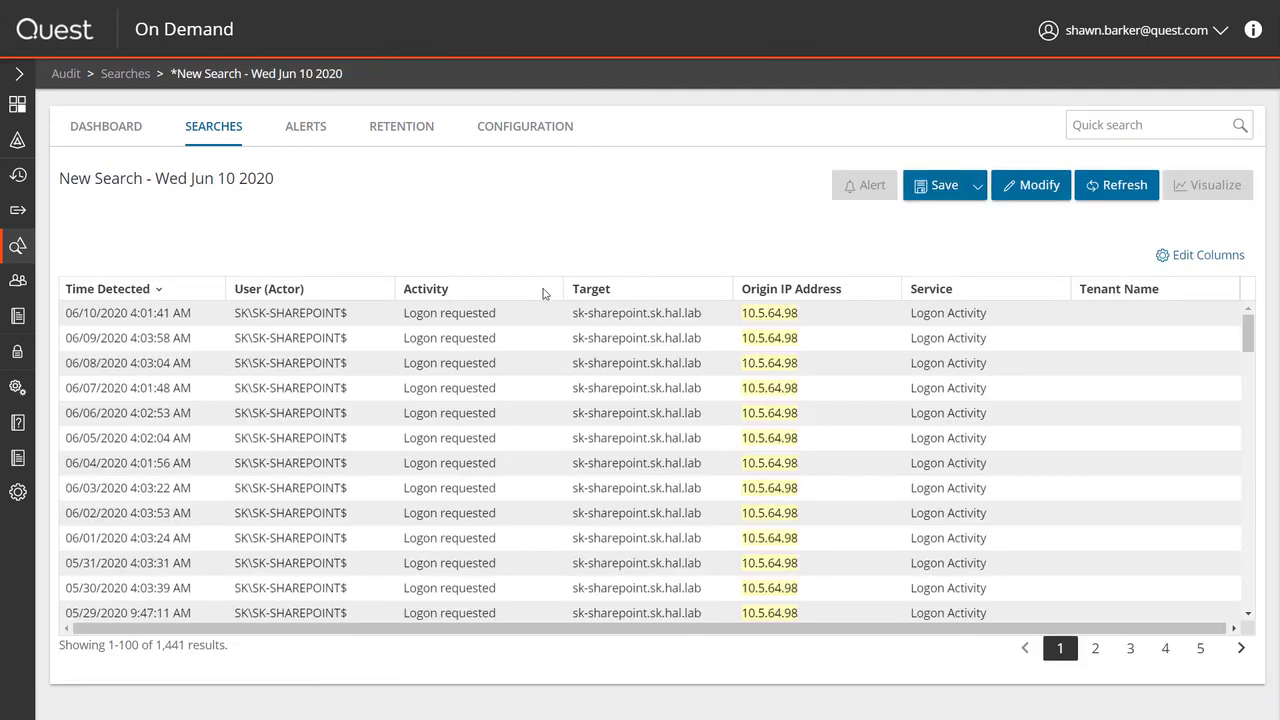
click(125, 74)
click(862, 207)
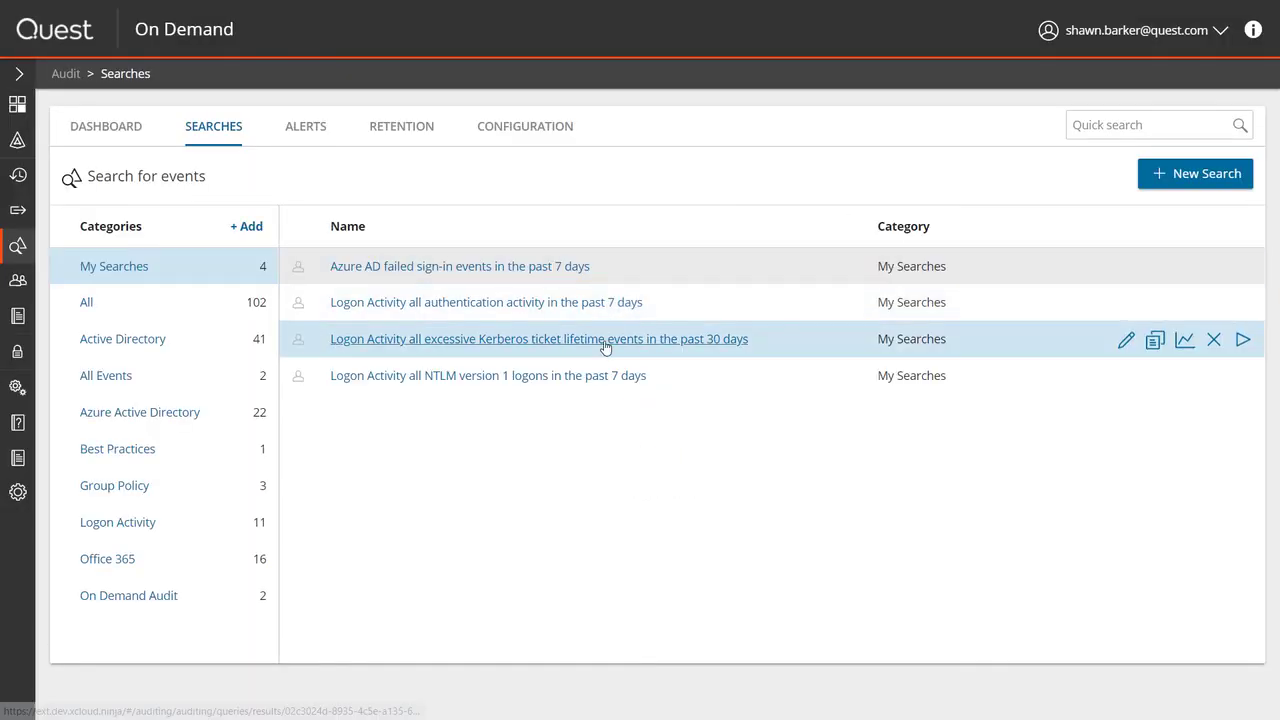
Edit the Kerberos ticket lifetime search and save an alert on it with the Default Alert Plan
click(1126, 339)
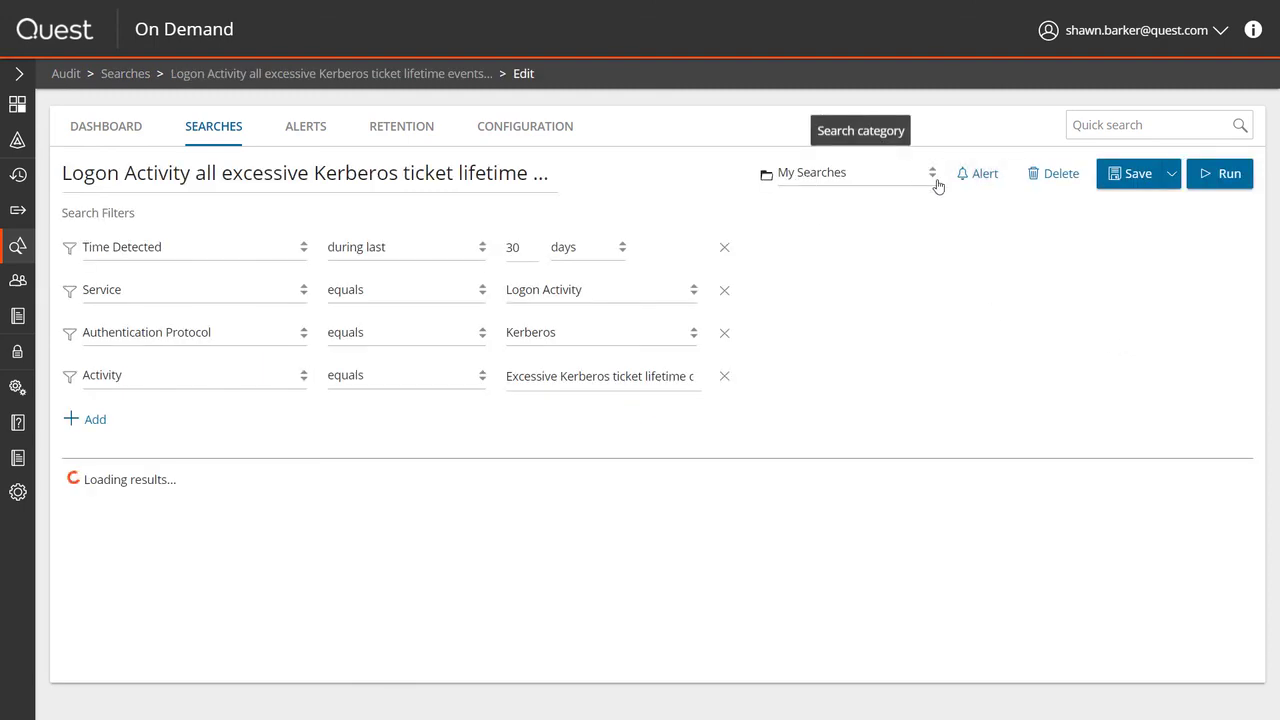
click(970, 176)
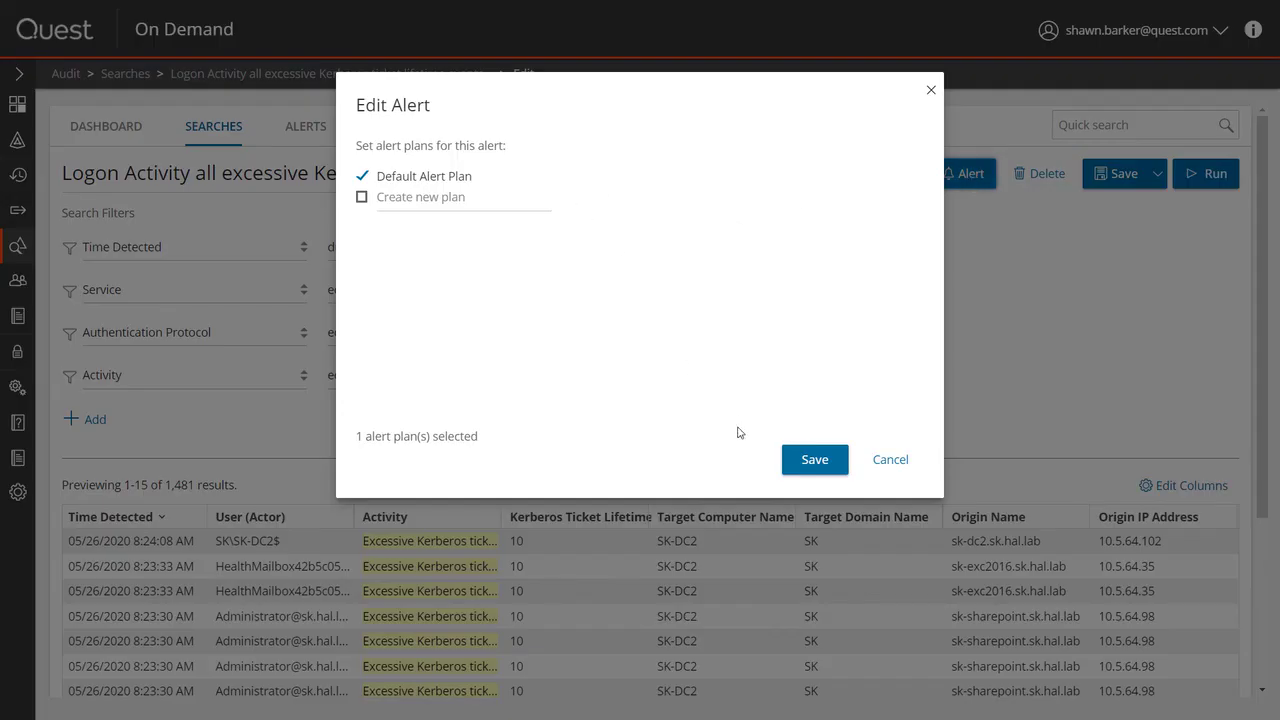
click(799, 460)
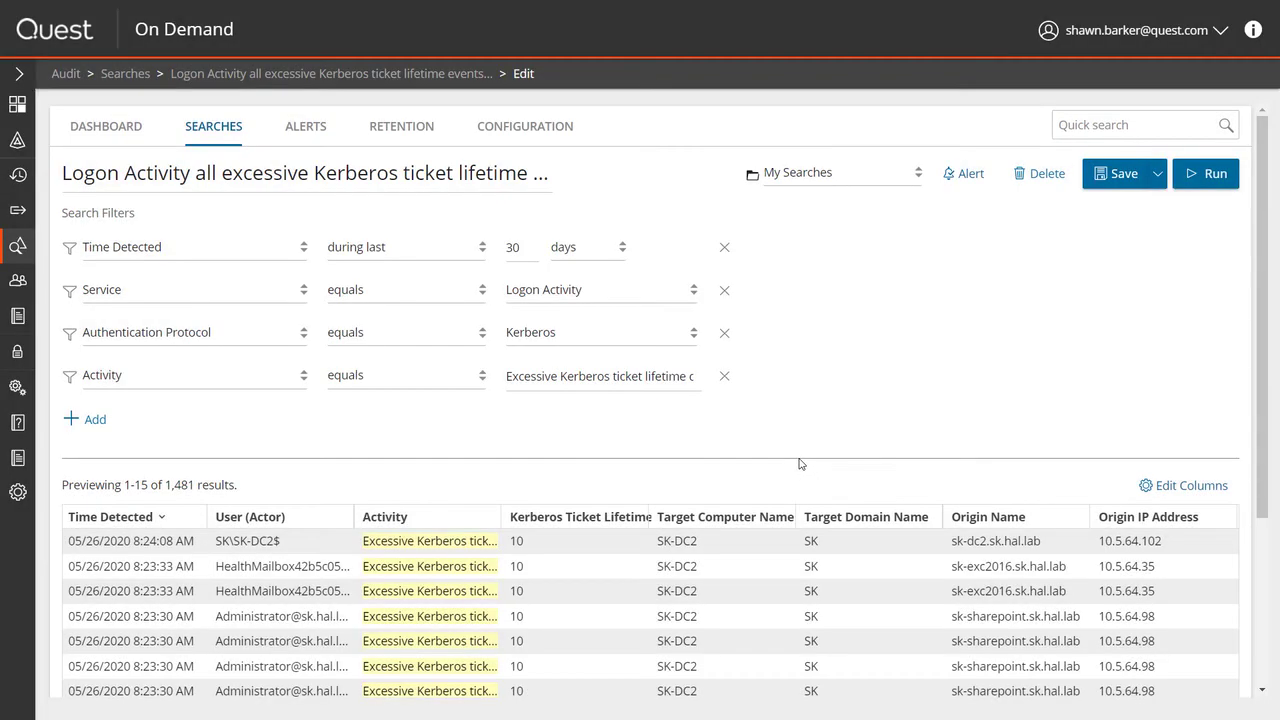